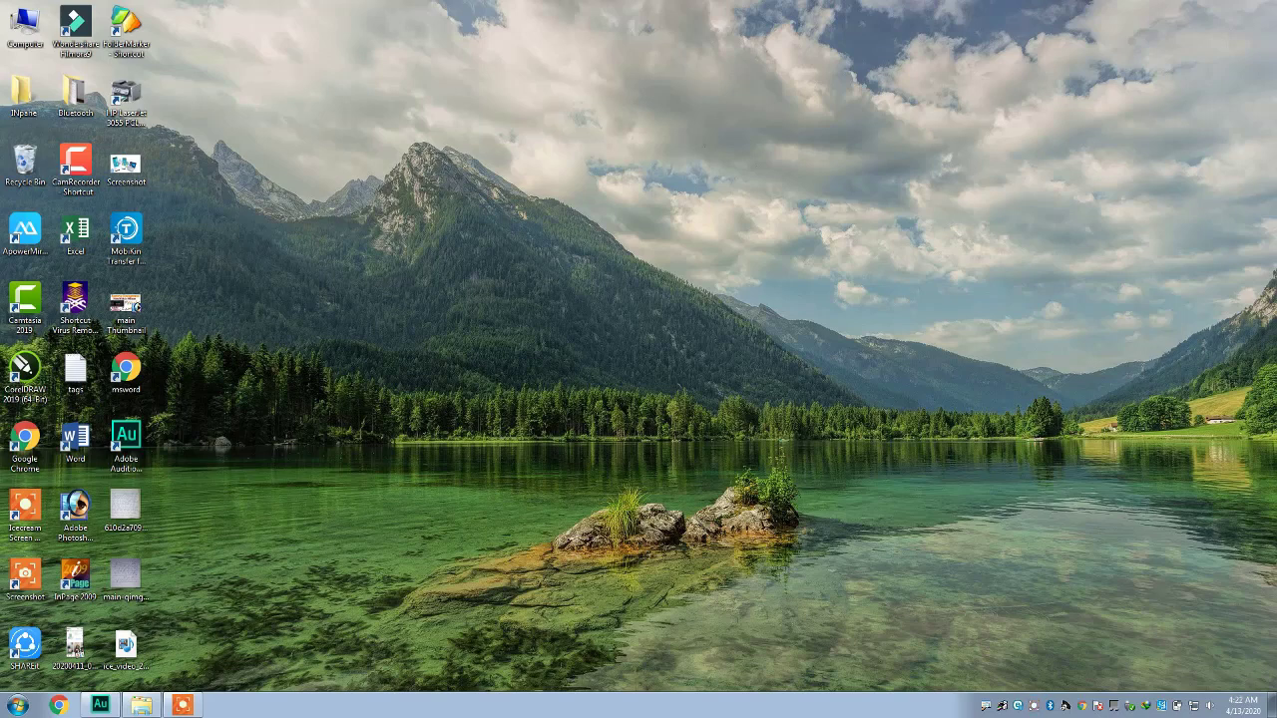
pyautogui.rightClick(476, 129)
pyautogui.click(516, 165)
pyautogui.rightClick(523, 163)
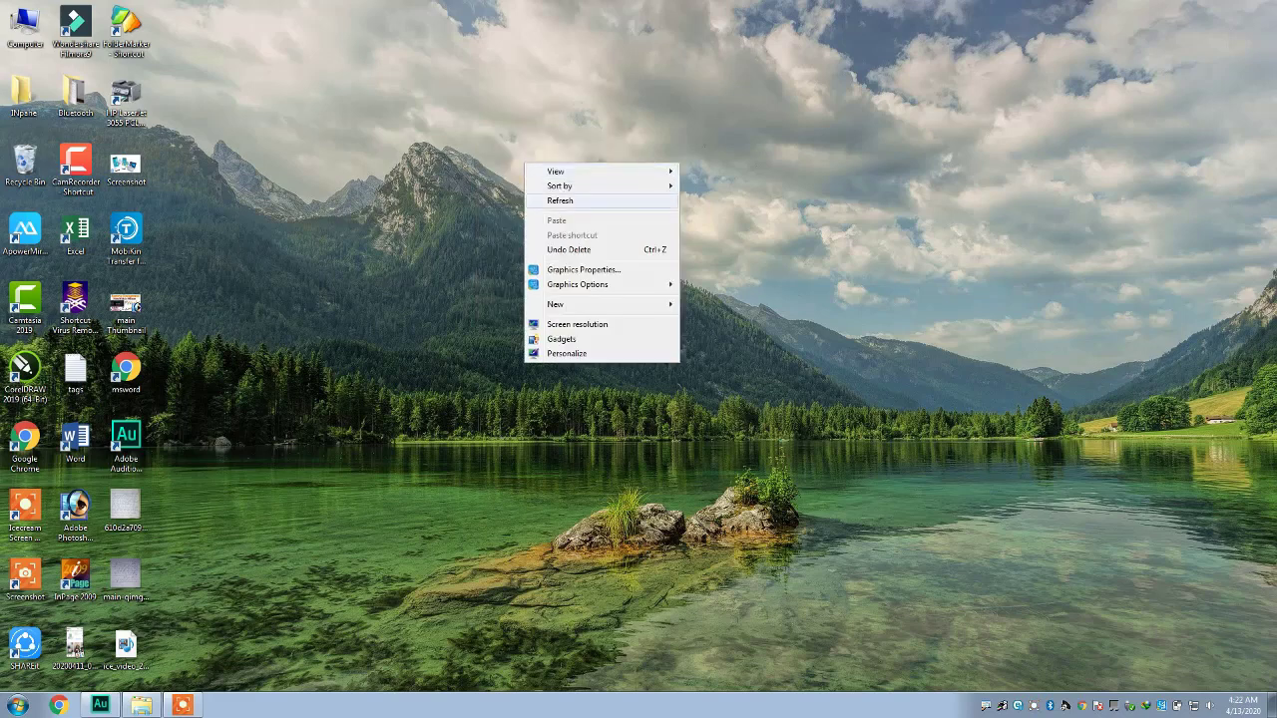
pyautogui.click(560, 200)
pyautogui.rightClick(556, 206)
pyautogui.click(594, 246)
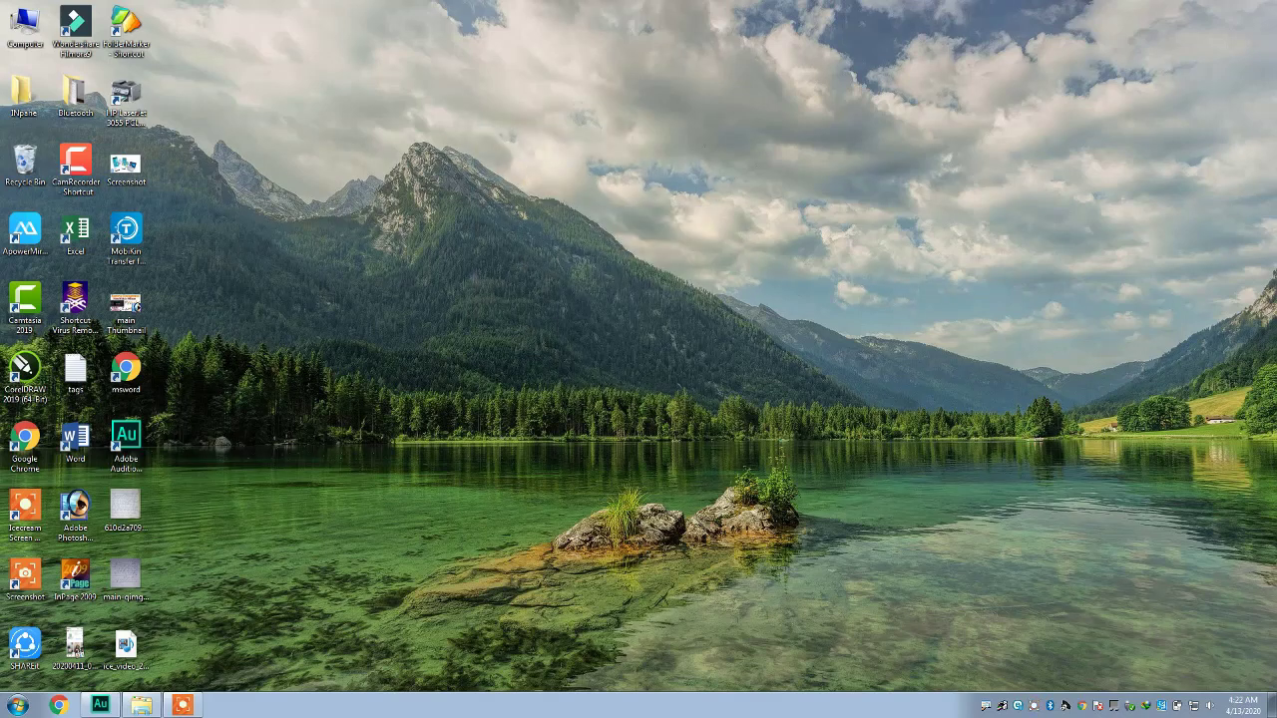
# Switch to Chrome and open the Gmail inbox
pyautogui.click(59, 705)
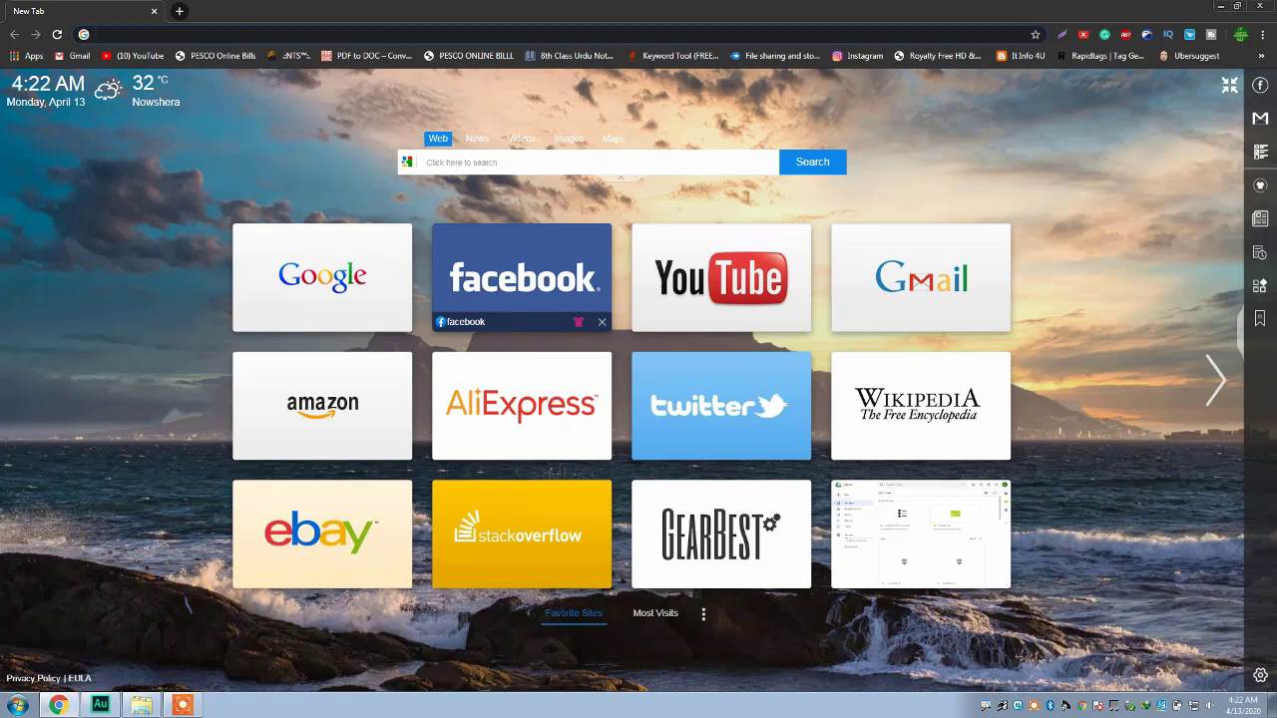
pyautogui.click(79, 54)
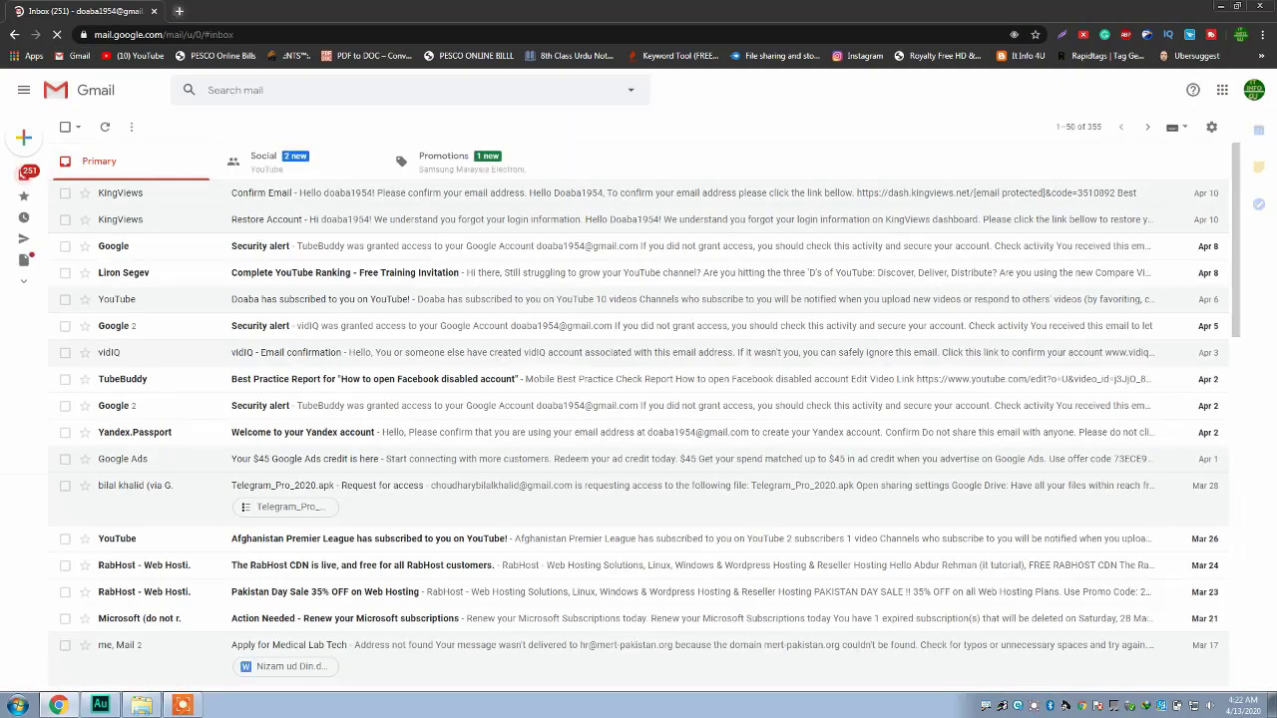
# Search the web for "googledrive" in a new tab and open the Google Drive site from the results
pyautogui.hotkey('ctrl', 't')
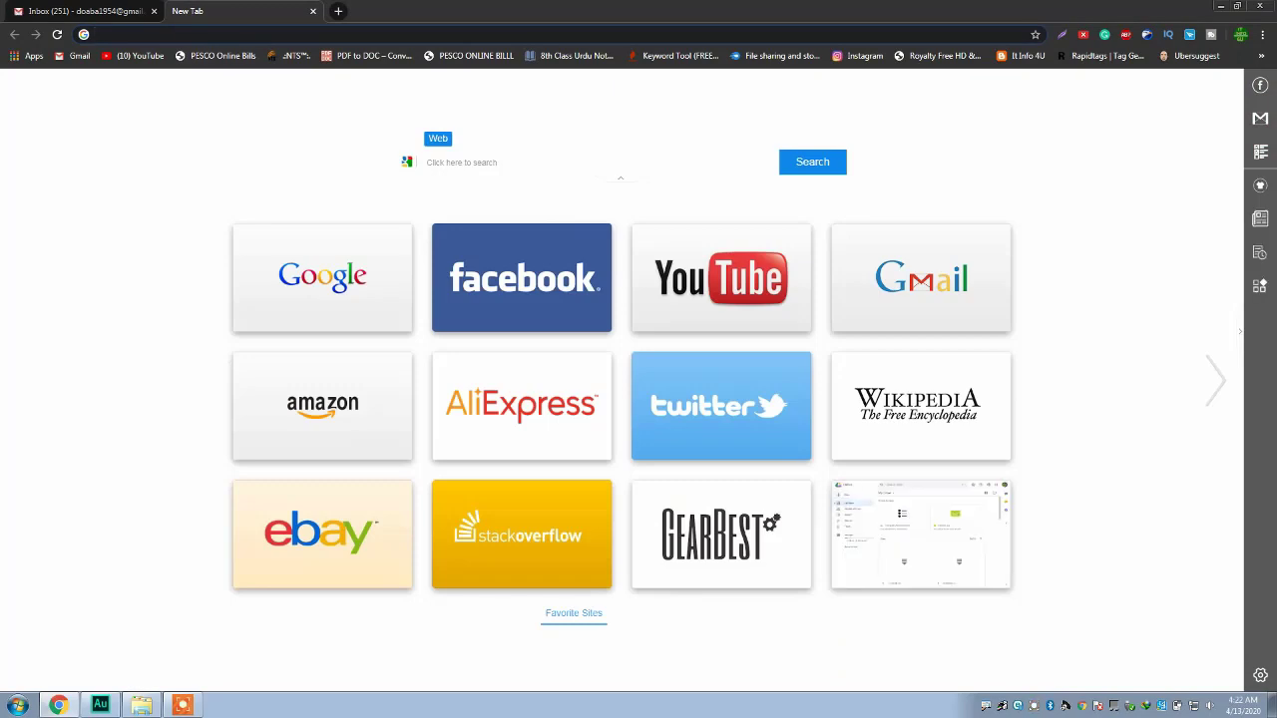
pyautogui.write('google')
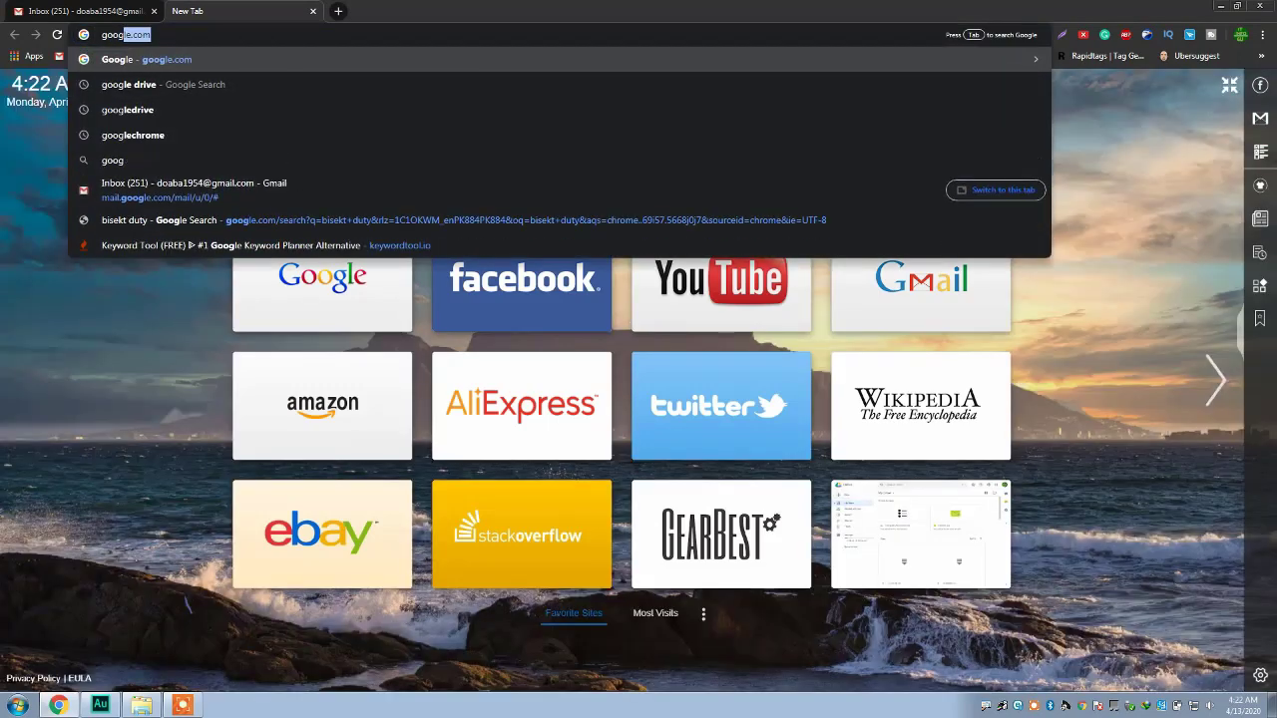
pyautogui.write('drive')
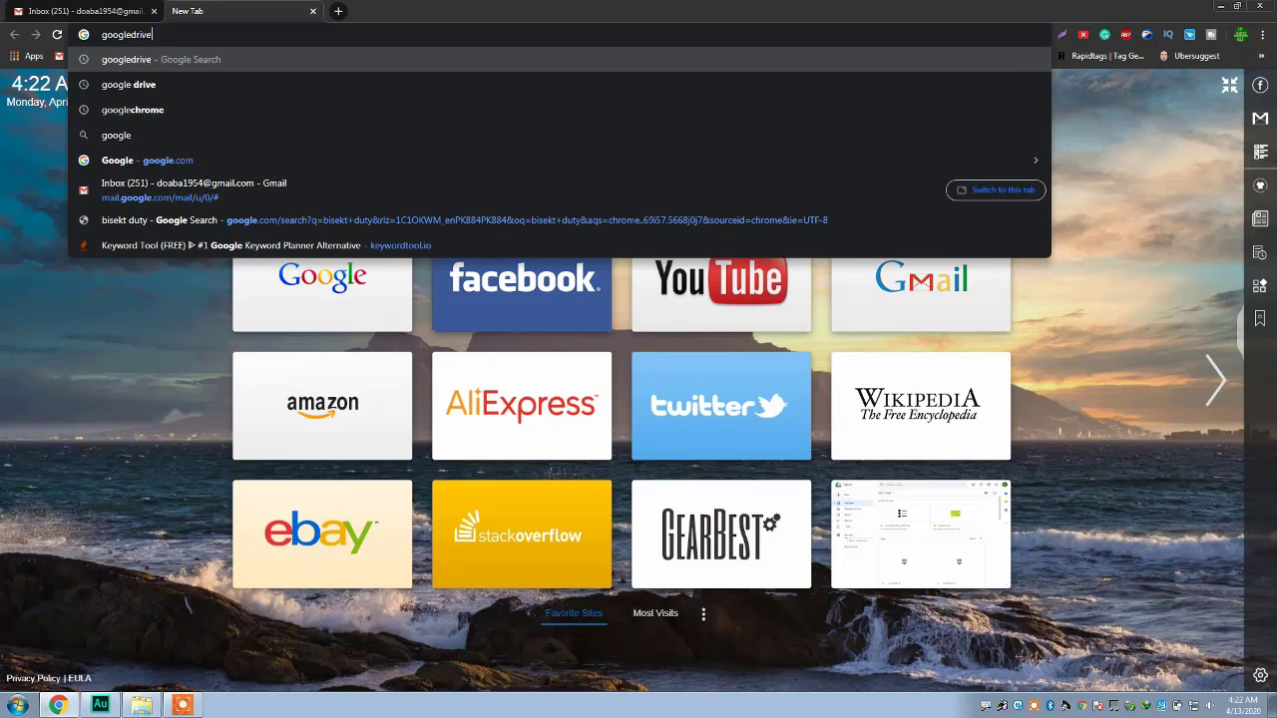
pyautogui.press('Return')
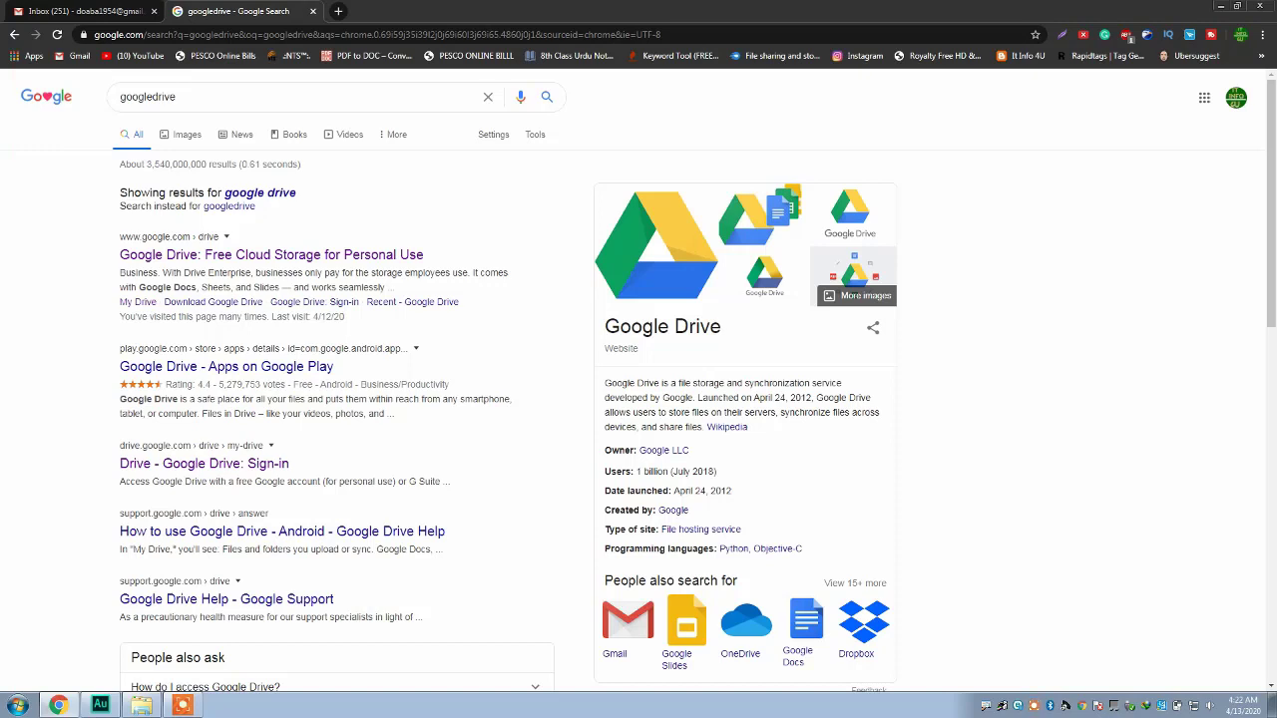
pyautogui.click(271, 255)
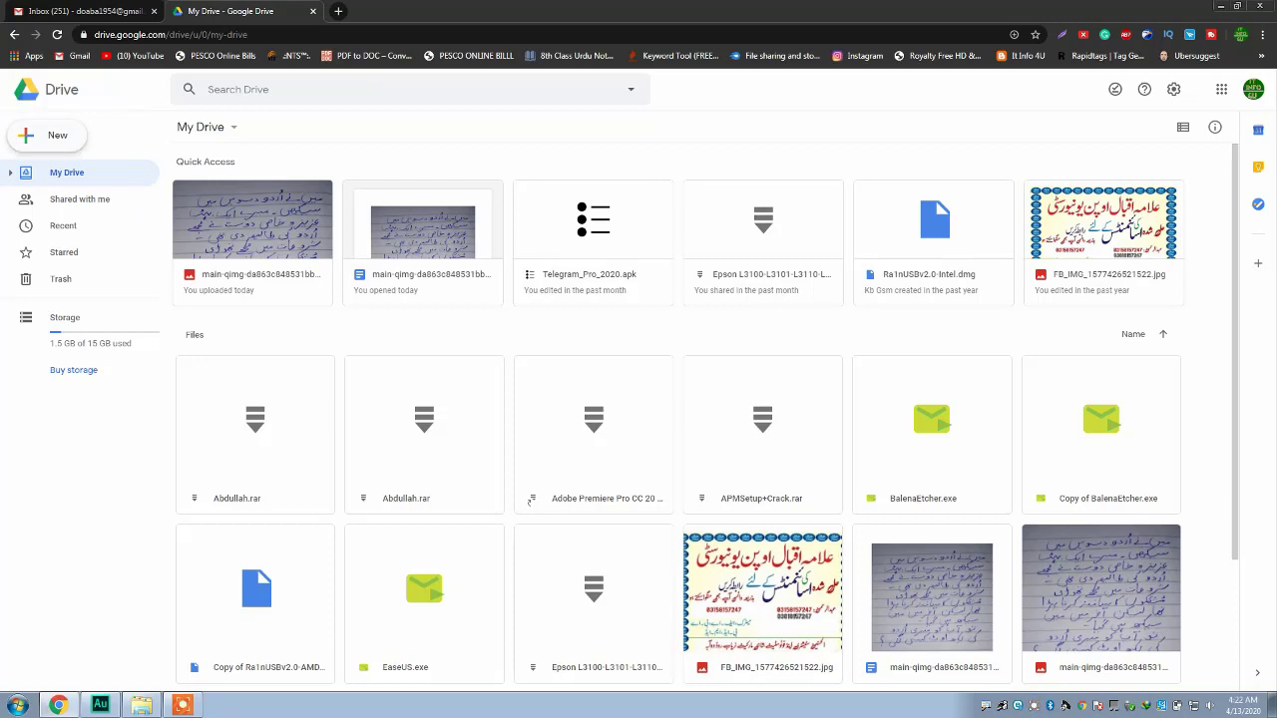
# Start a file upload to My Drive
pyautogui.click(48, 136)
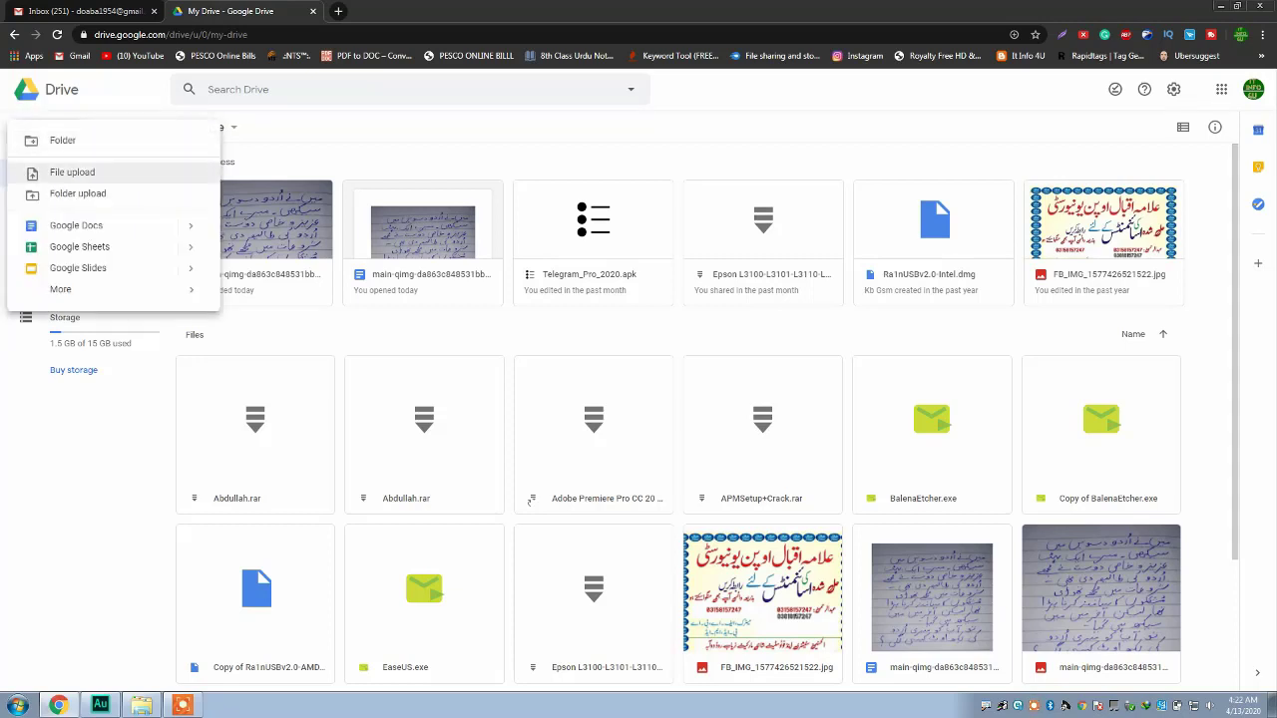
pyautogui.press('Return')
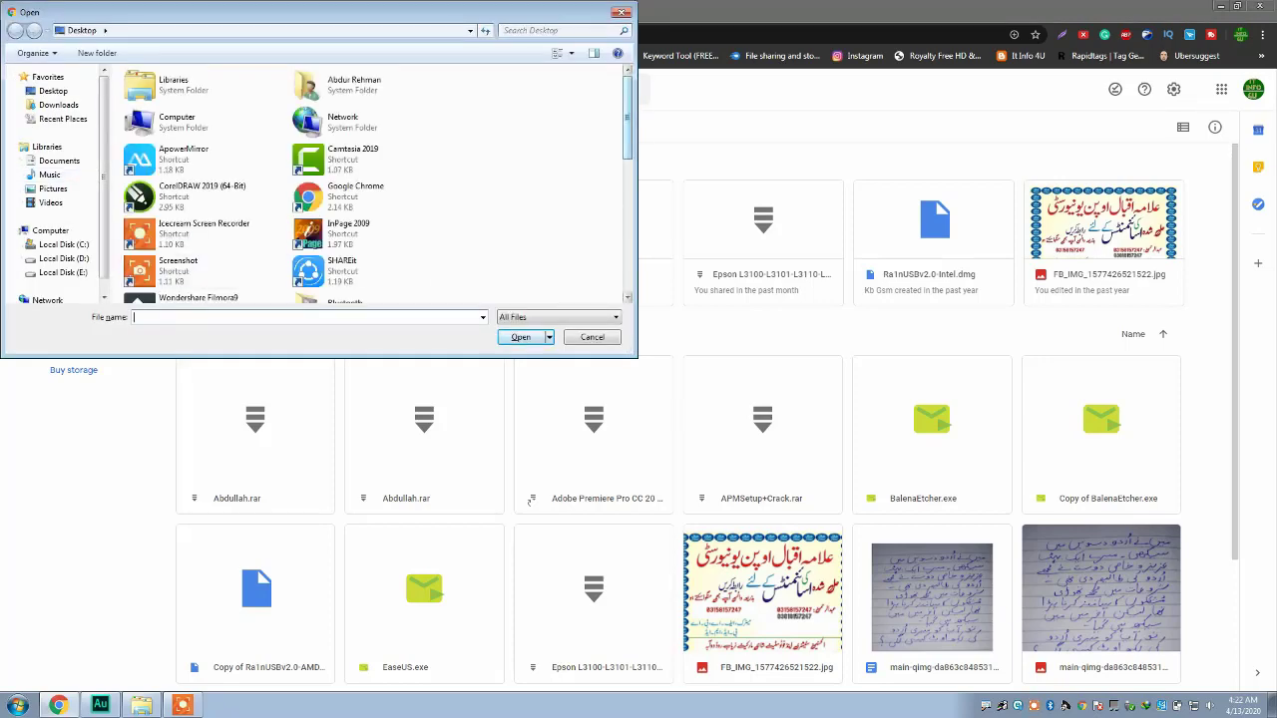
# Find the JPEG main-qimg-da863c848531bb33f295471591acf978 on the Desktop and preview it in Windows Photo Viewer, then close the preview
pyautogui.scroll(-5, 374, 179)
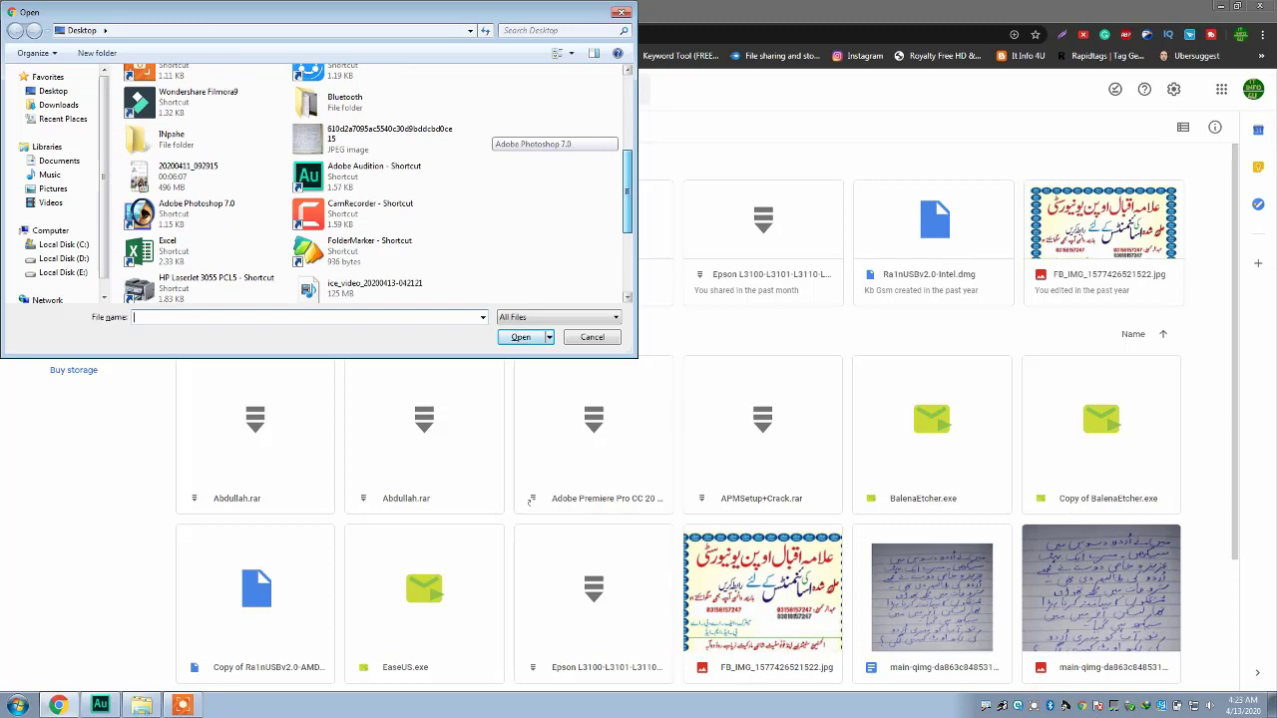
pyautogui.moveTo(627, 190); pyautogui.dragTo(627, 221)
pyautogui.click(384, 242)
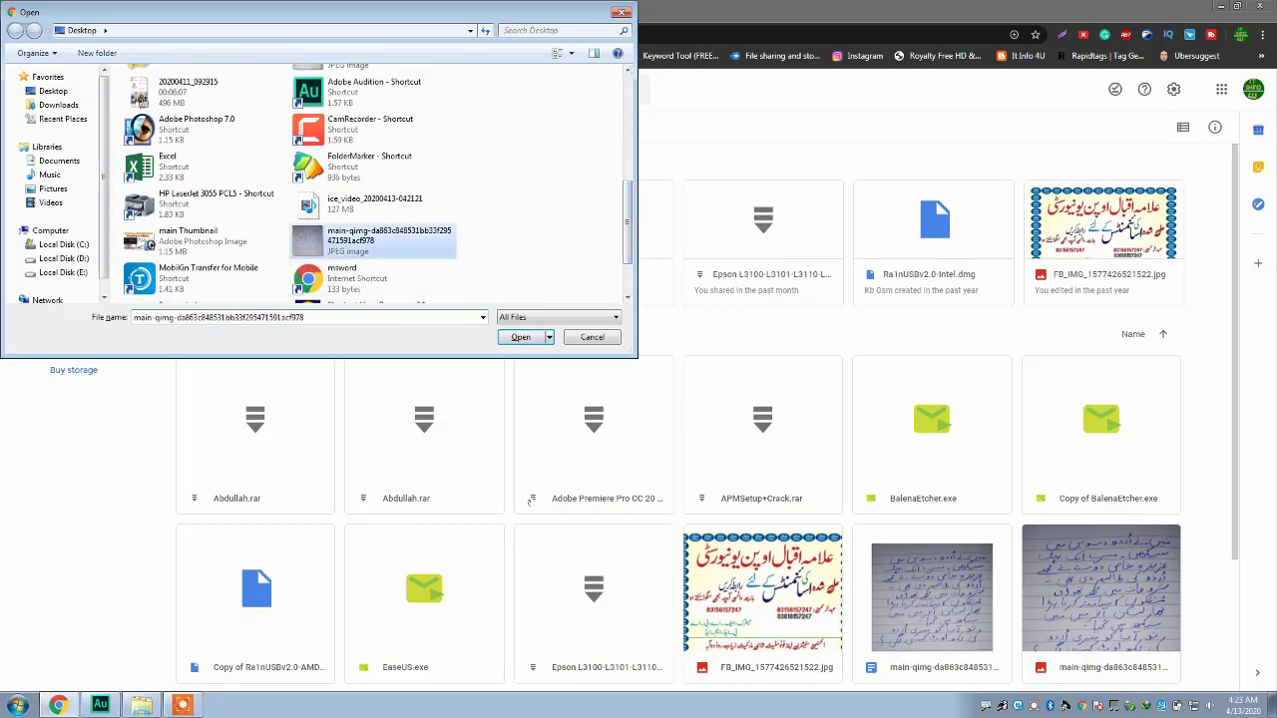
pyautogui.rightClick(407, 241)
pyautogui.click(449, 249)
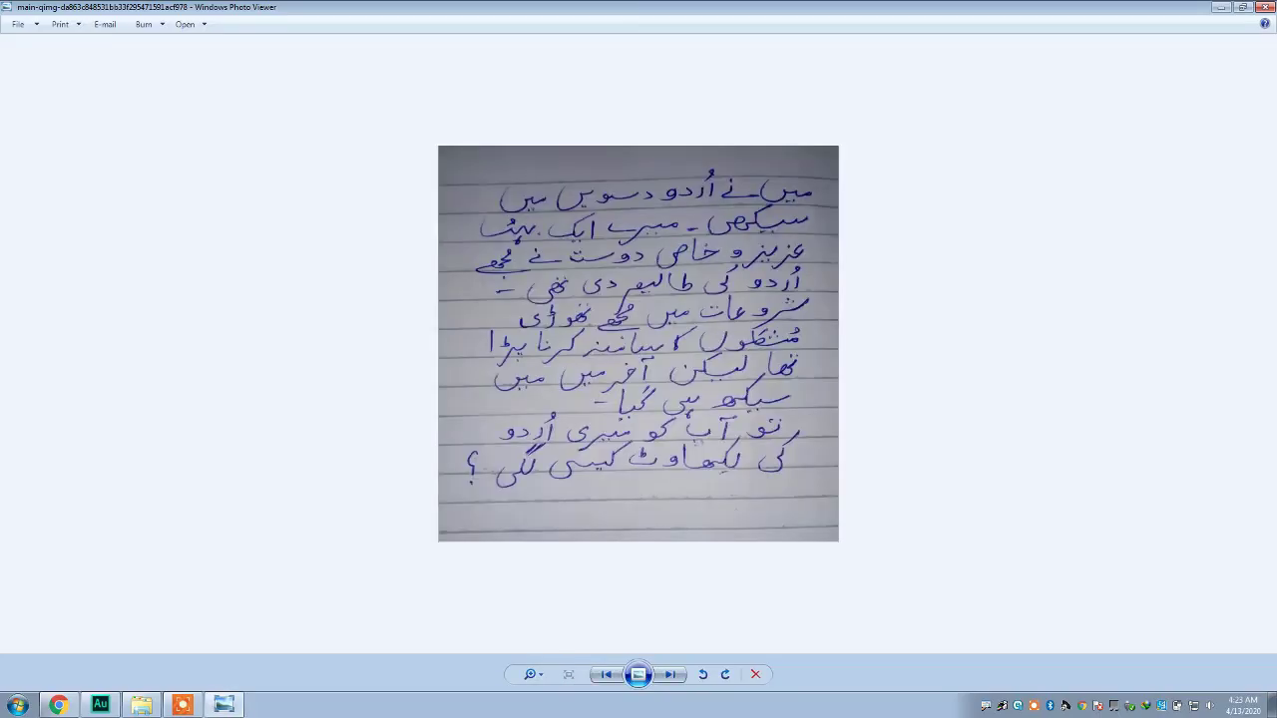
pyautogui.click(1265, 7)
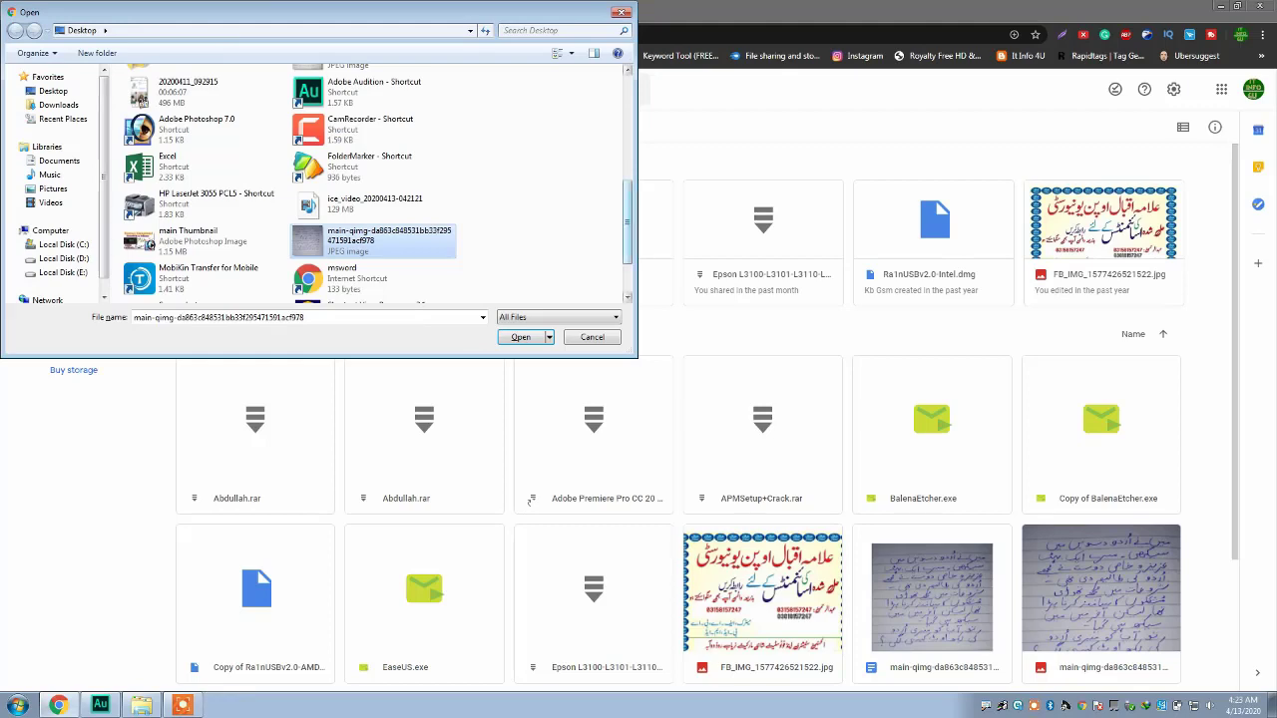
# Upload the Desktop image 610d2a7095ac5540c30d9bddcbd0ce15 to My Drive
pyautogui.scroll(3, 487, 180)
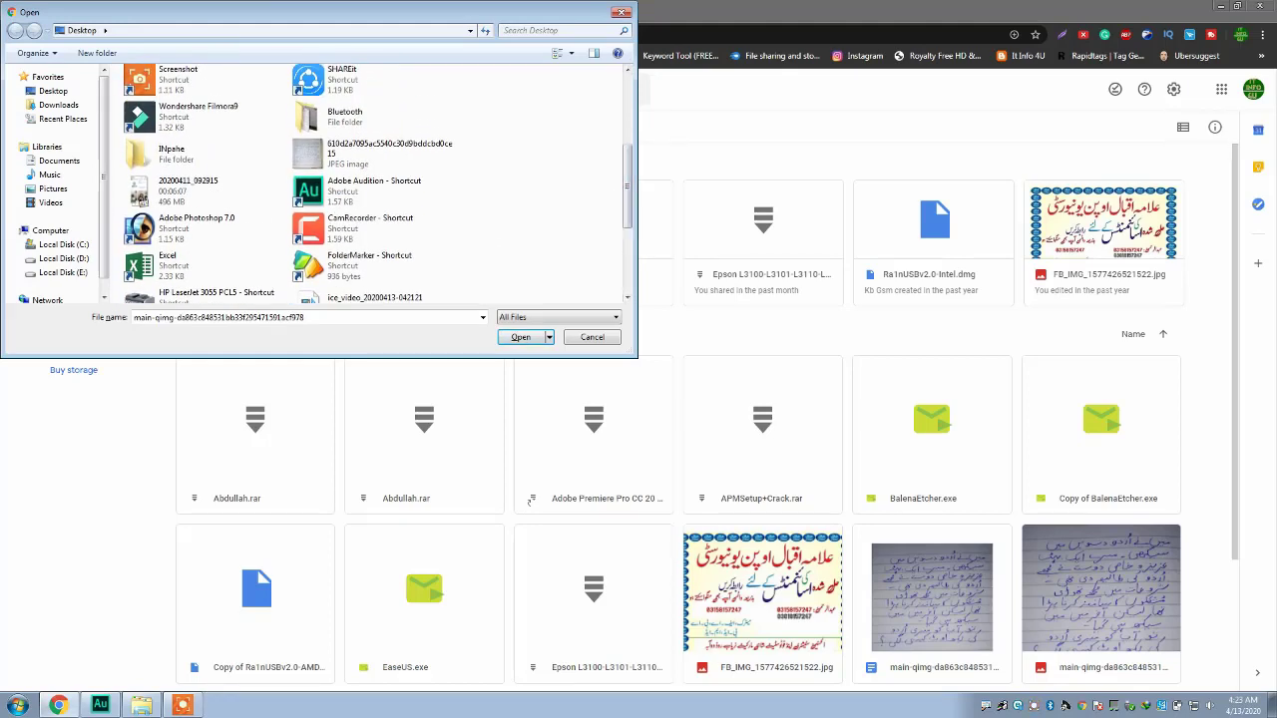
pyautogui.click(373, 153)
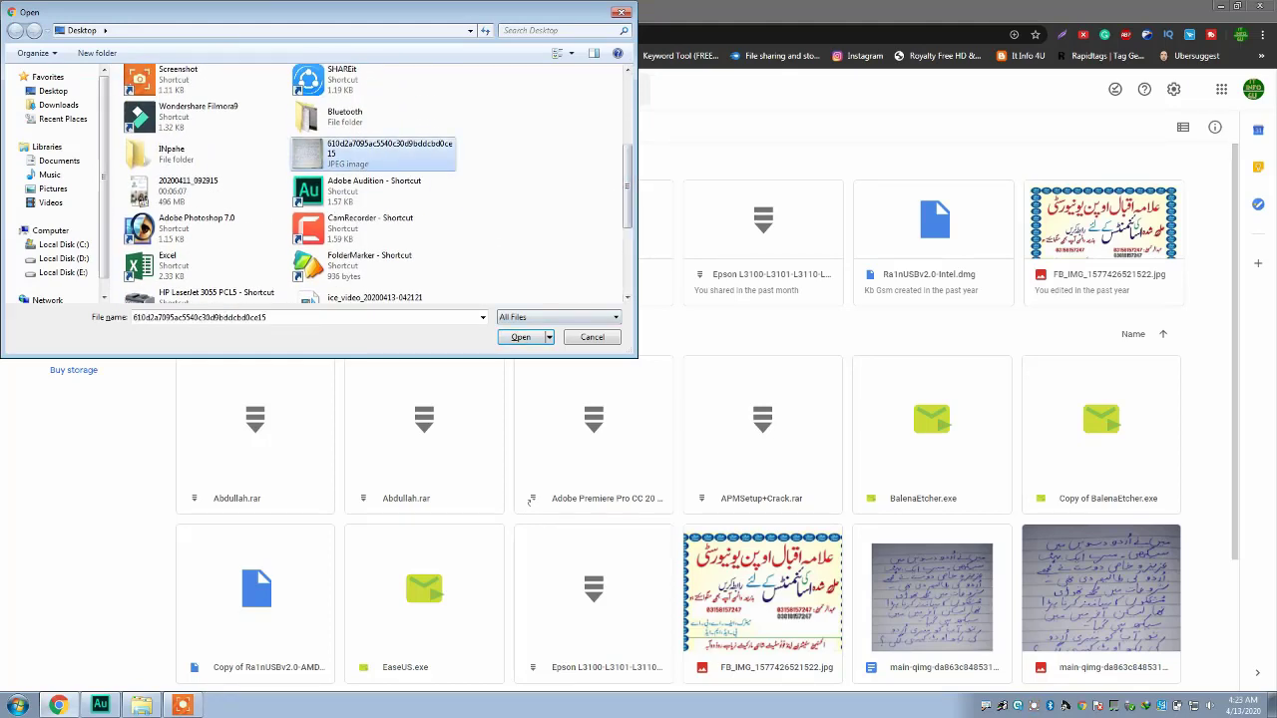
pyautogui.click(521, 337)
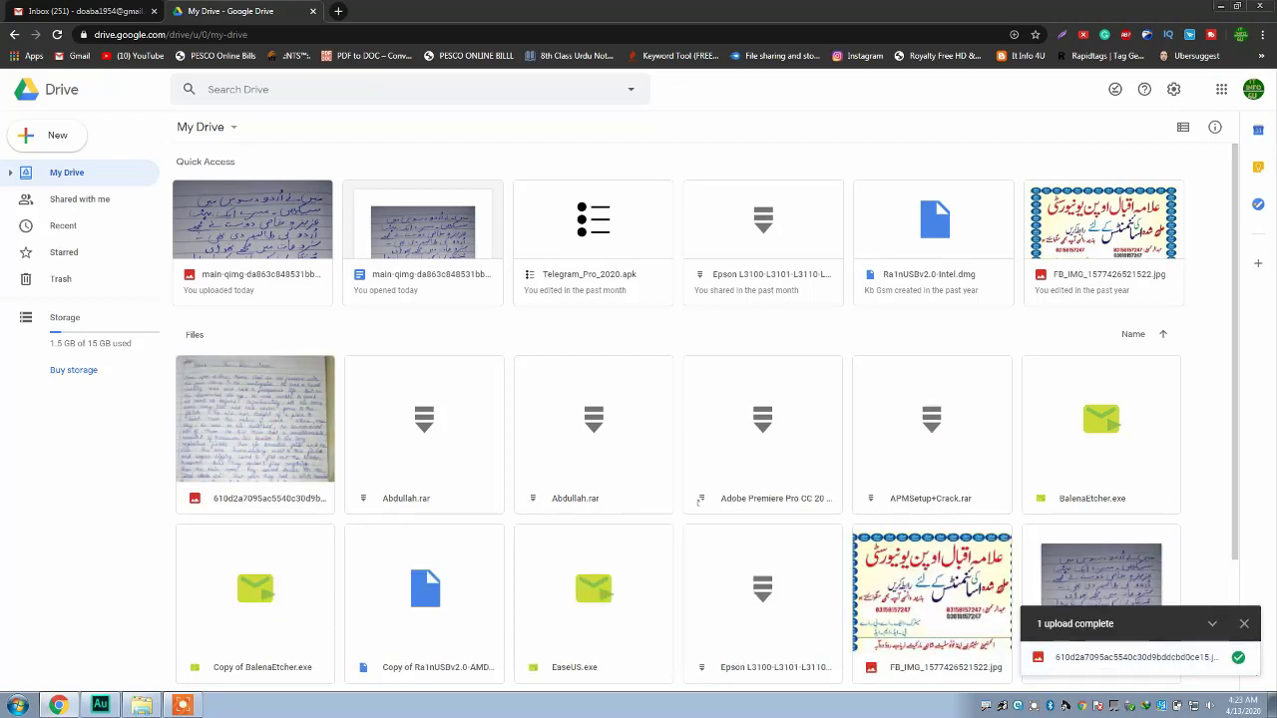
# Go to the recent Drive files and open the uploaded image 610d2a7095ac5540c30d9bddcbd0ce15.jpg with Google Docs
pyautogui.click(255, 435)
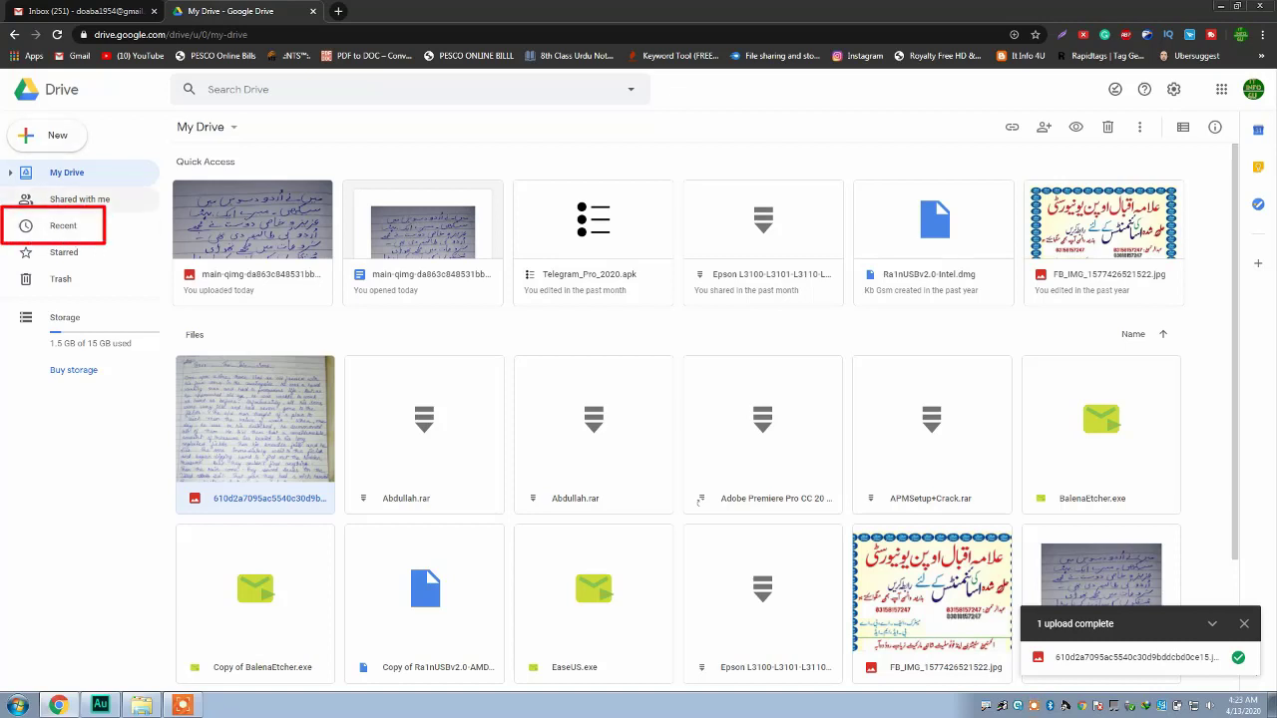
pyautogui.click(63, 225)
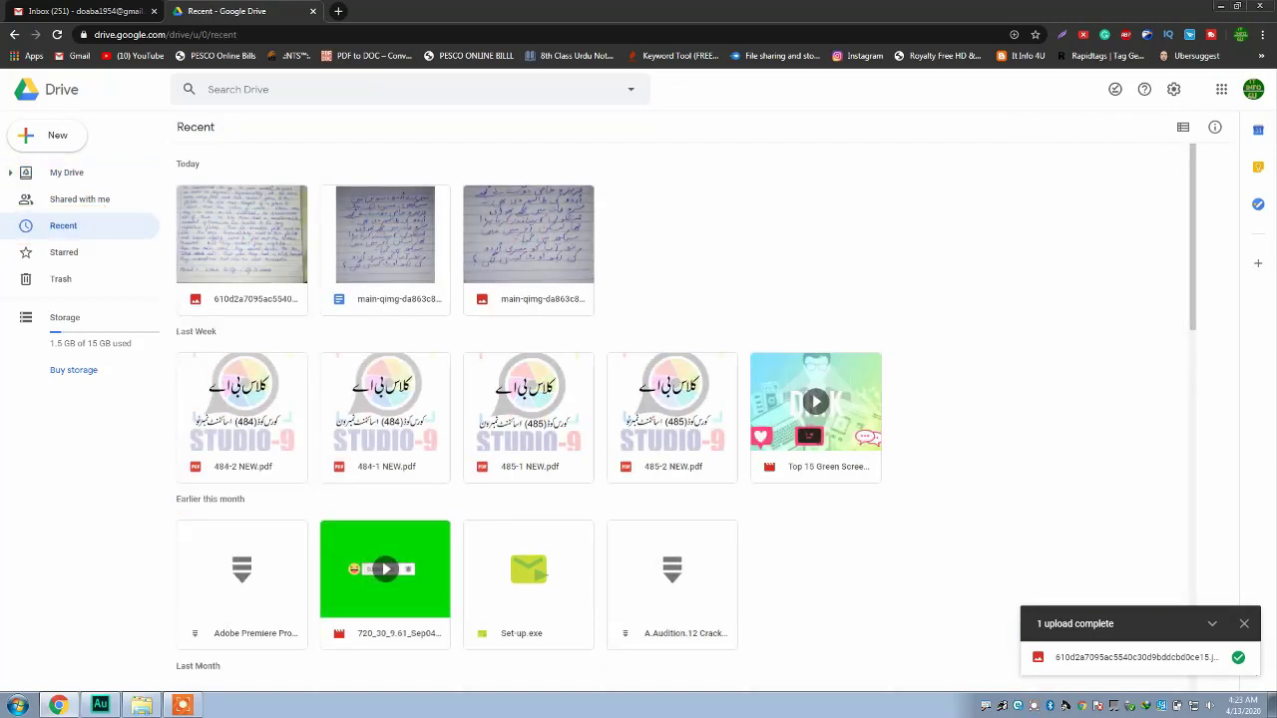
pyautogui.click(241, 249)
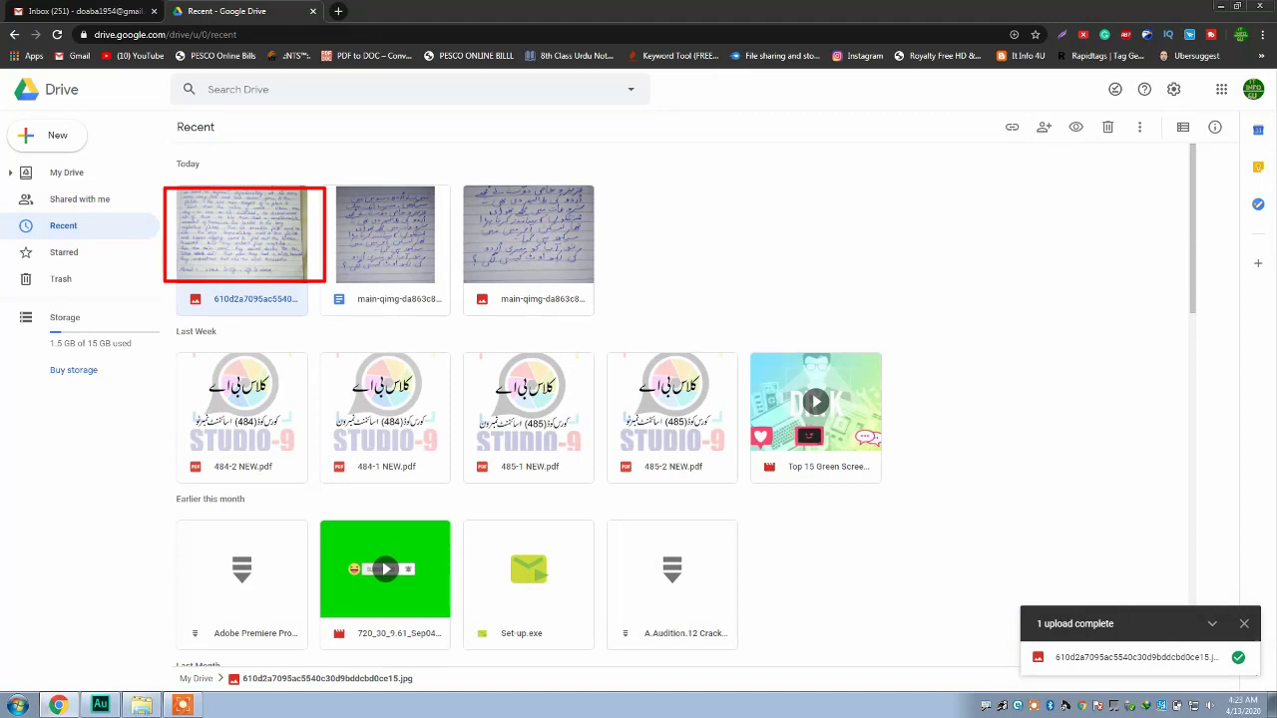
pyautogui.rightClick(269, 250)
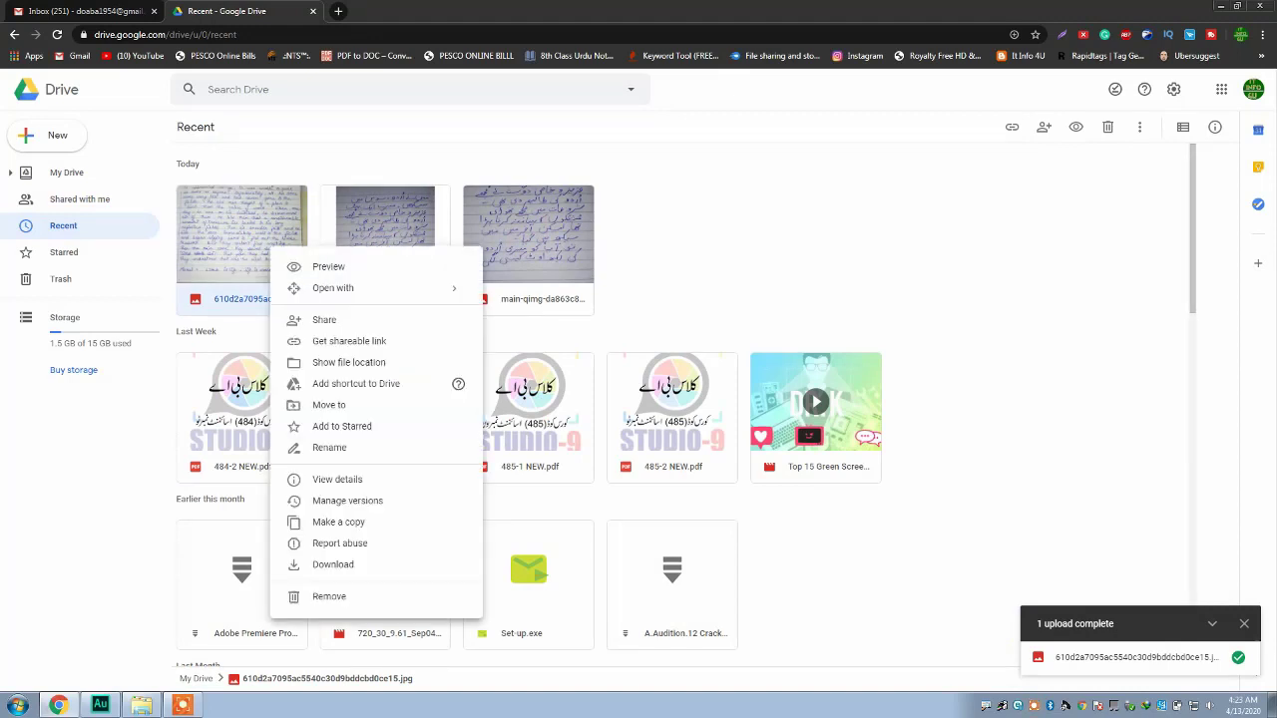
pyautogui.moveTo(332, 288)
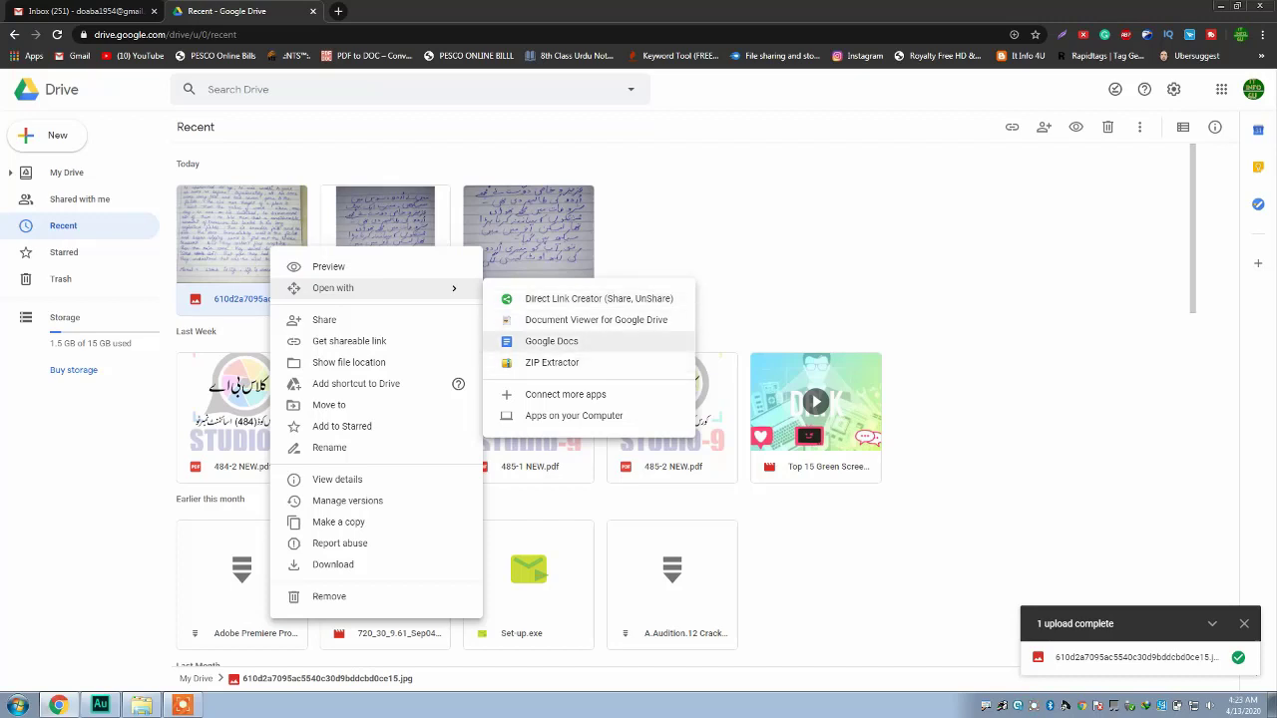
pyautogui.click(551, 341)
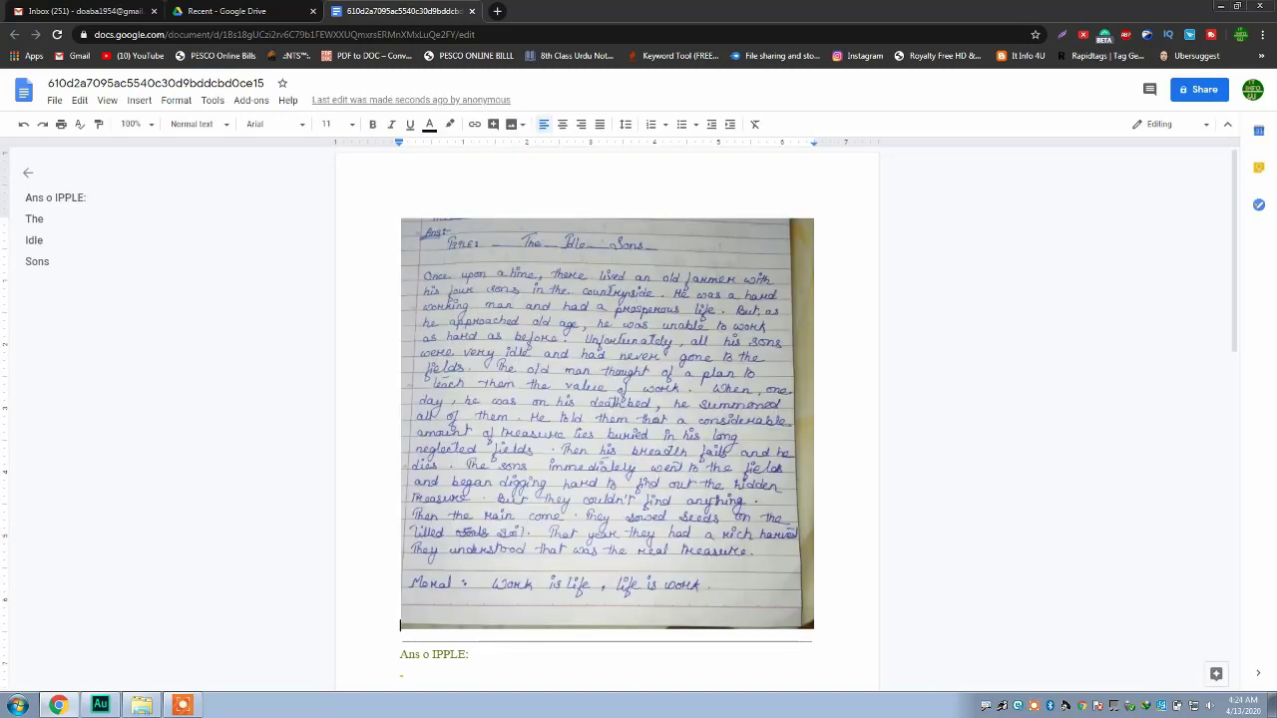
# Compare the handwritten page image with the converted text below it in the document
pyautogui.scroll(-5, 601, 499)
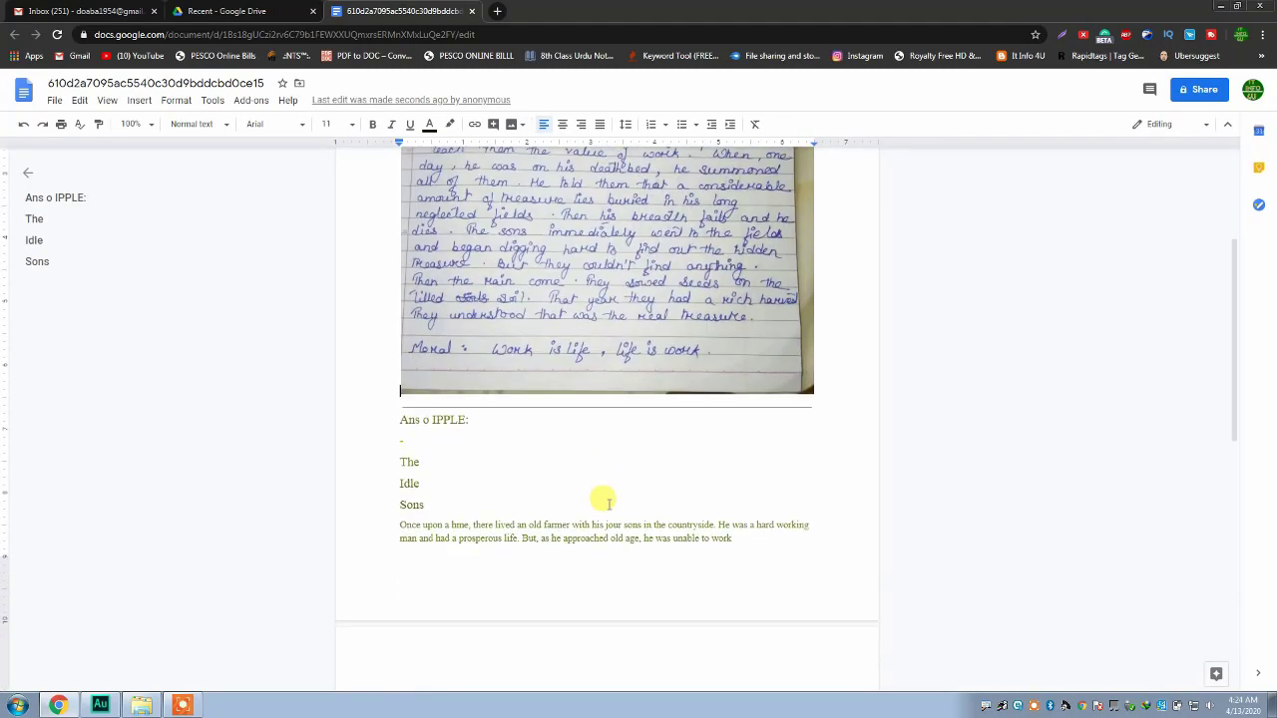
pyautogui.scroll(4, 584, 536)
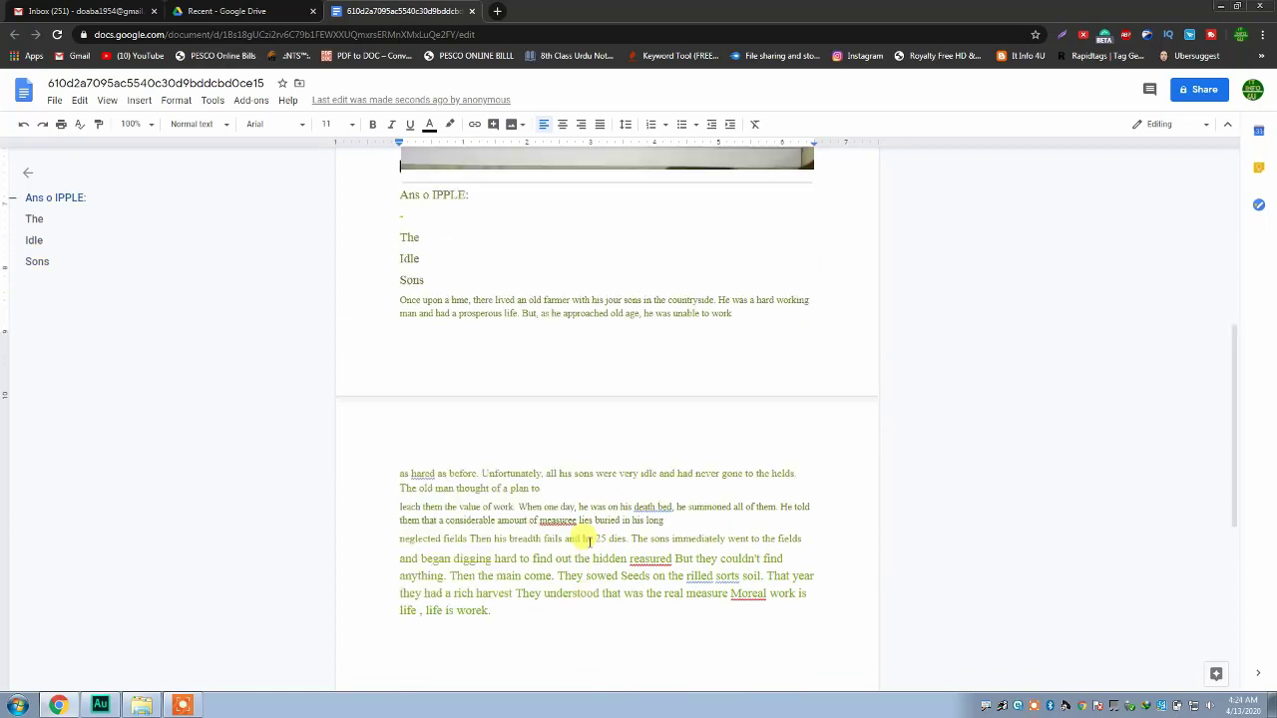
pyautogui.scroll(3, 585, 537)
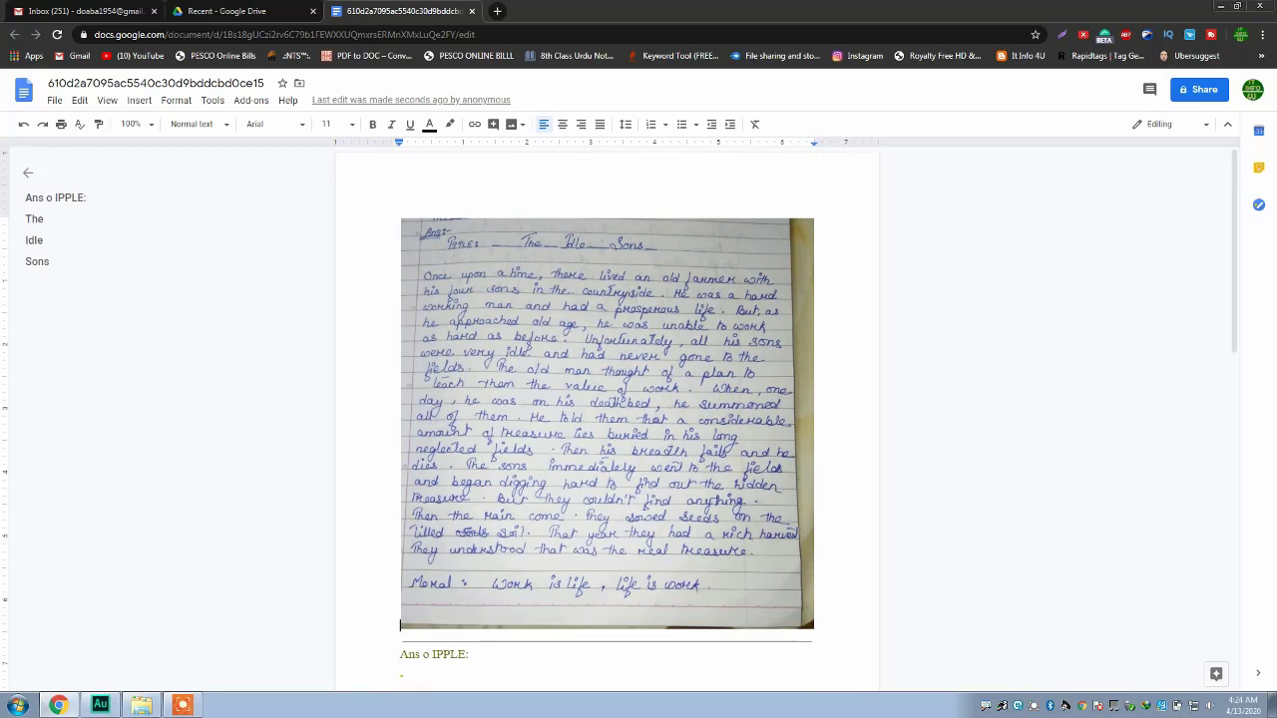
pyautogui.scroll(-3, 573, 567)
pyautogui.scroll(5, 448, 568)
pyautogui.click(608, 423)
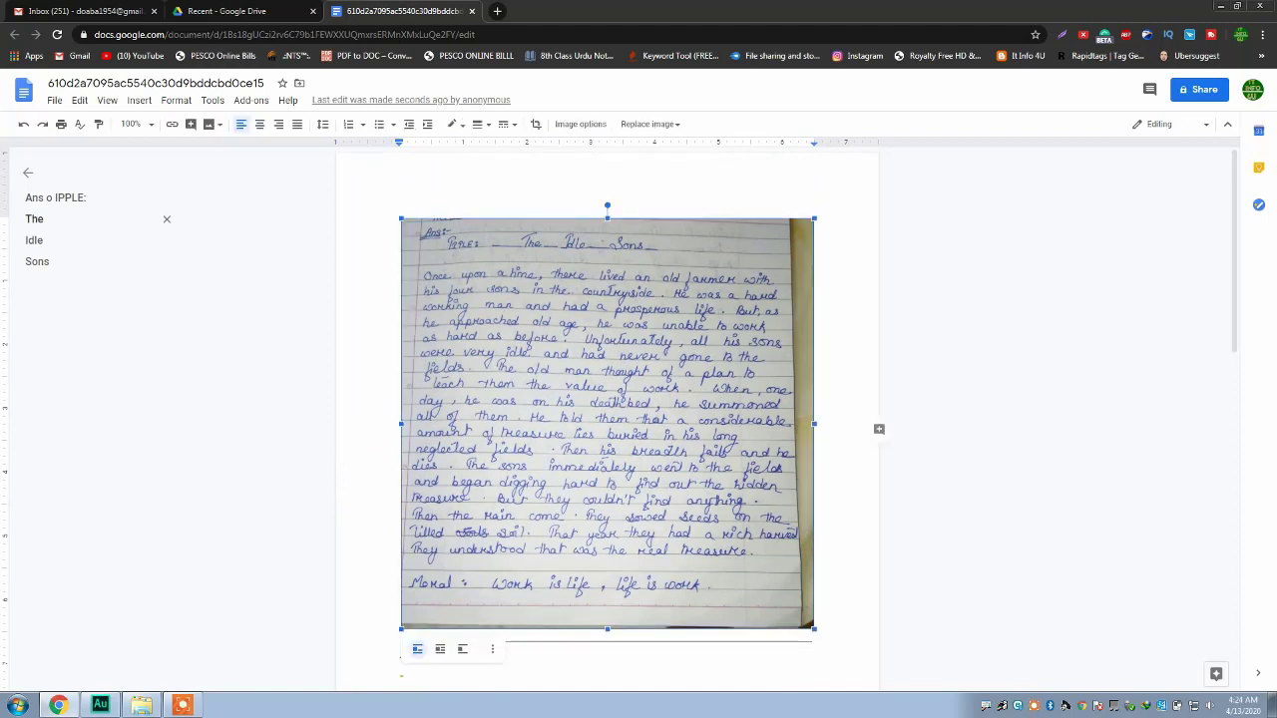
# Download the converted document in Microsoft Word (.docx) format
pyautogui.click(55, 99)
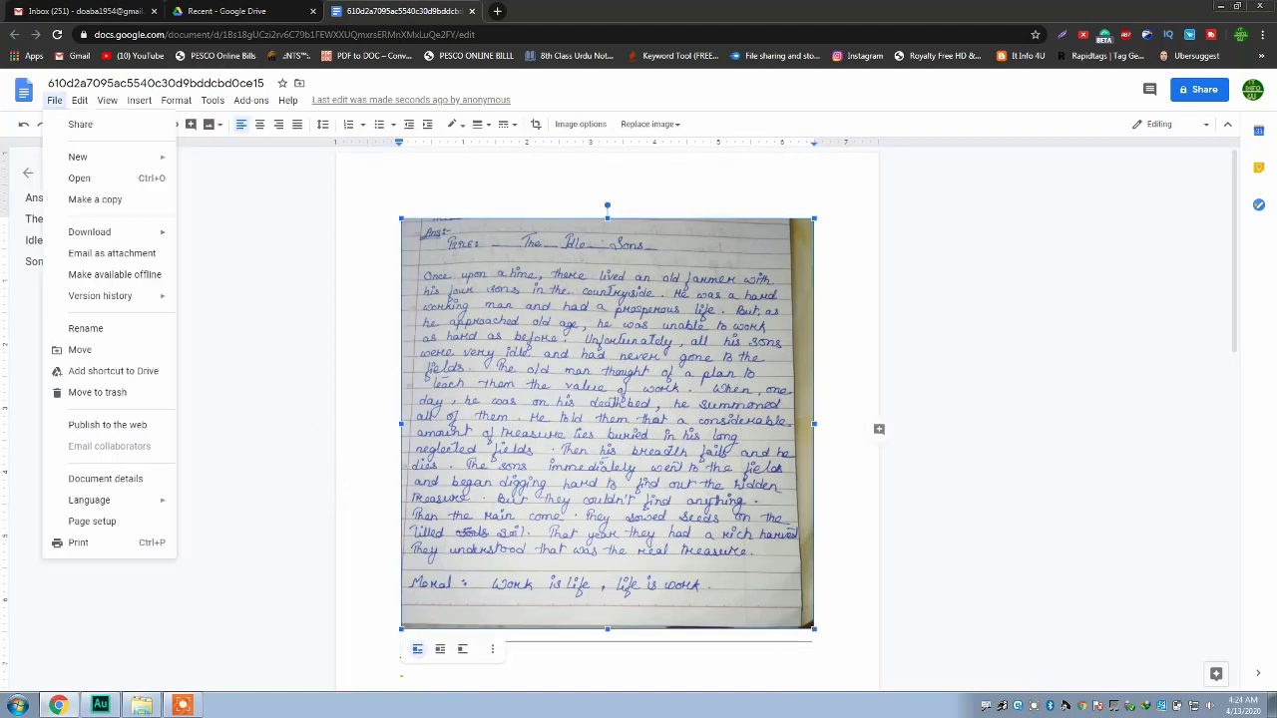
pyautogui.moveTo(100, 232)
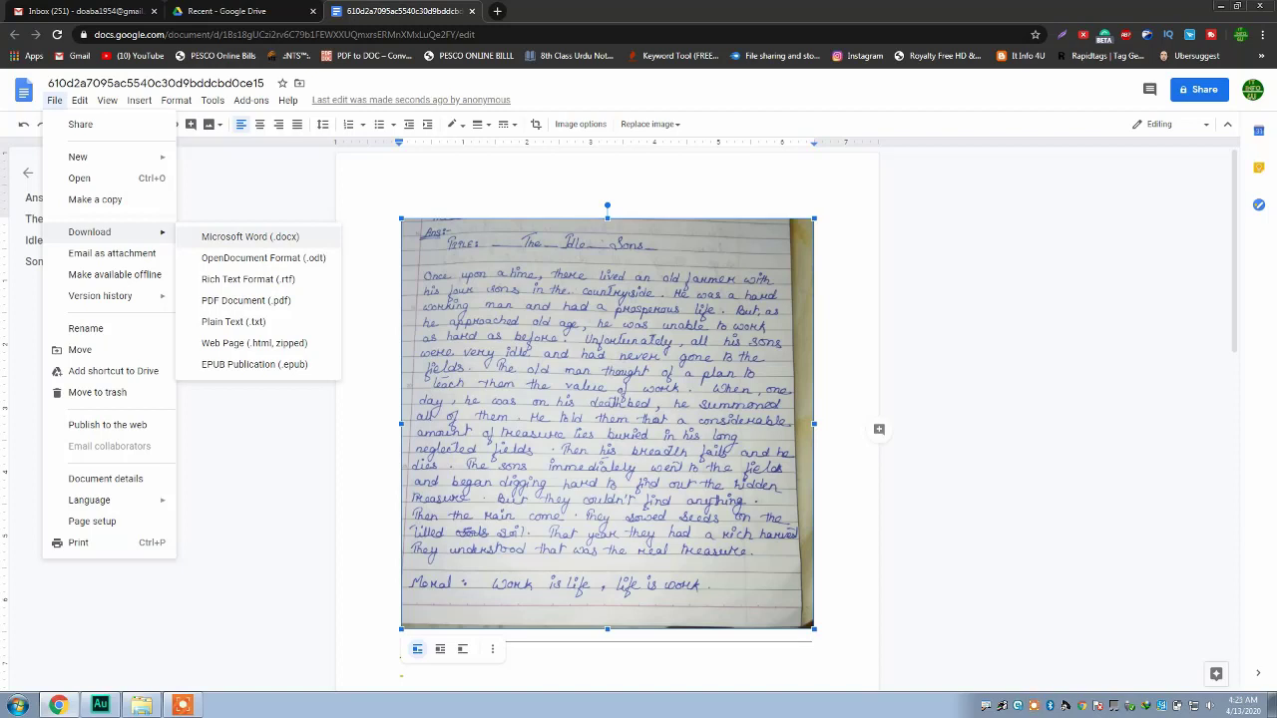
pyautogui.click(249, 236)
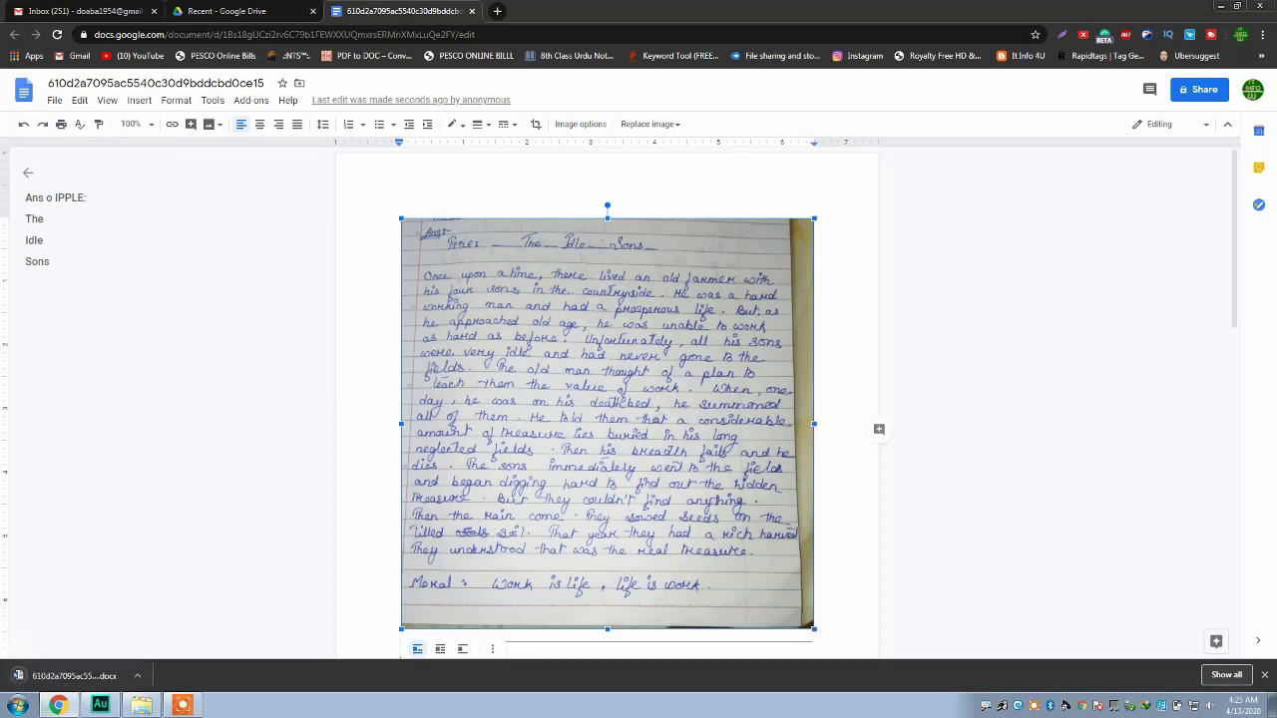
# Show the downloaded .docx file in its folder, minimize that folder window, and restore the browser to a smaller window
pyautogui.rightClick(86, 676)
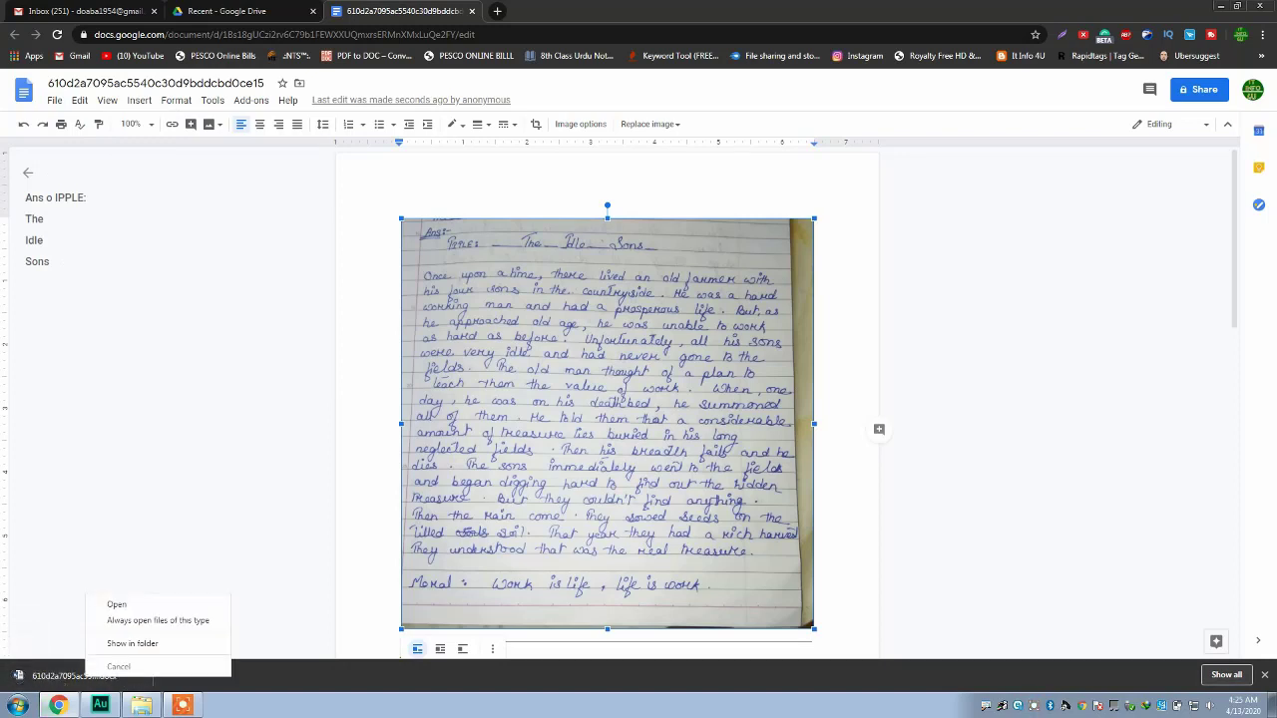
pyautogui.click(132, 643)
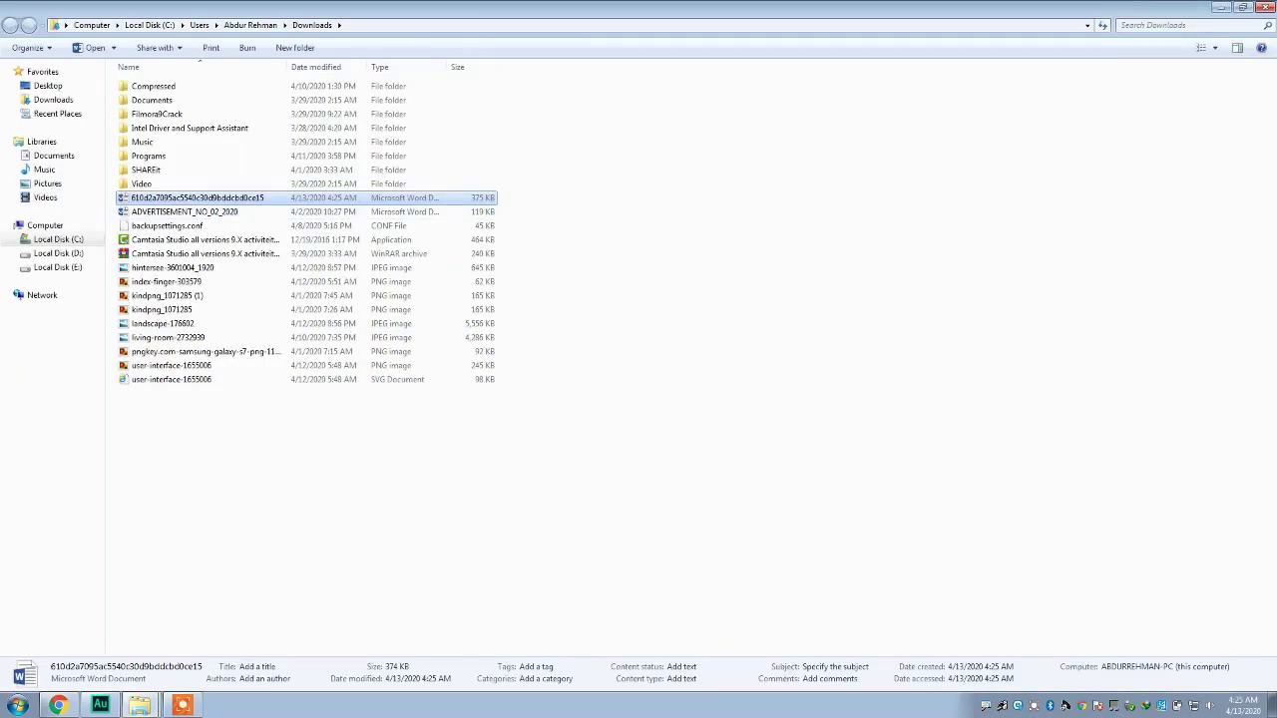
pyautogui.click(1221, 7)
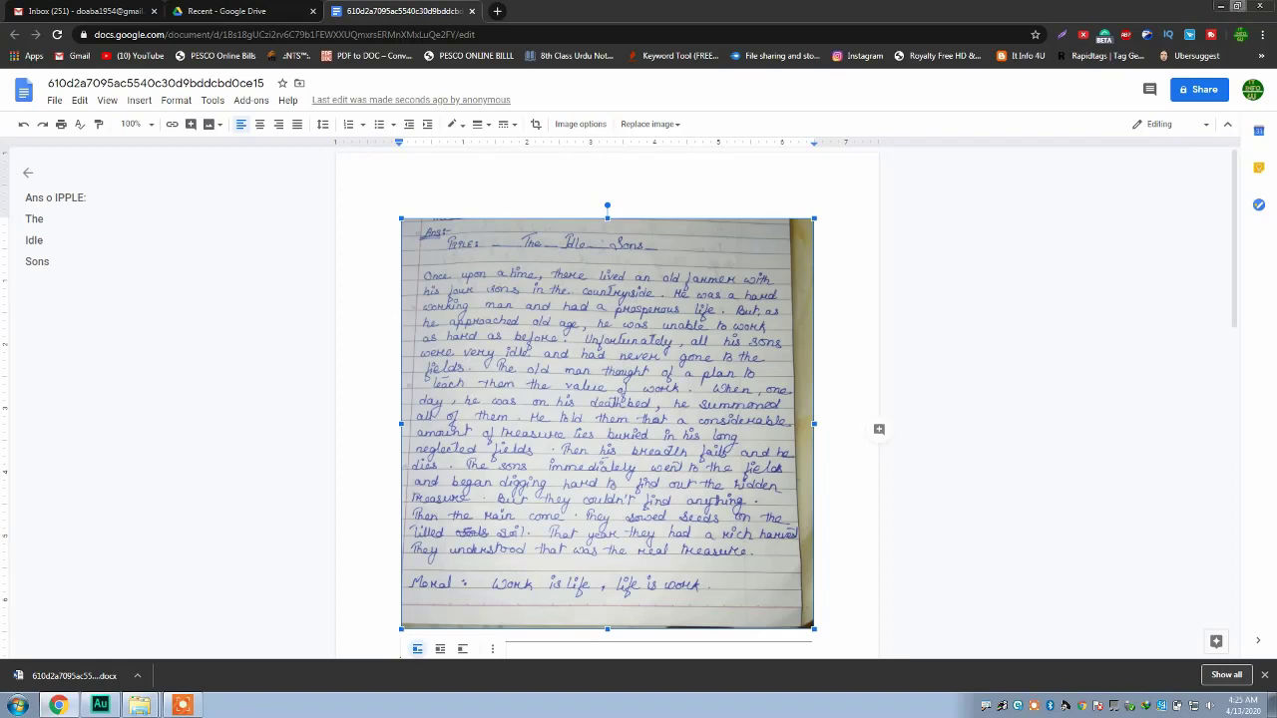
pyautogui.click(1237, 6)
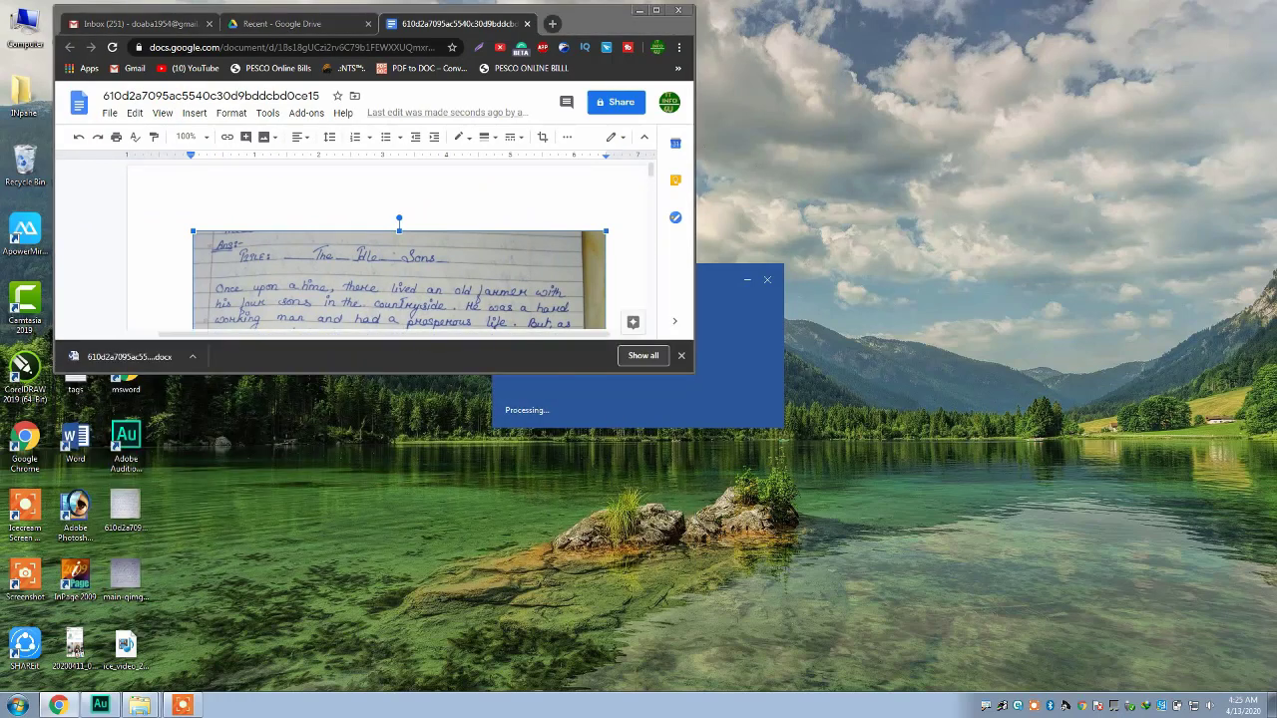
# Extend the browser window down to the taskbar and place the Word window beside it for comparison
pyautogui.moveTo(399, 374); pyautogui.dragTo(399, 689)
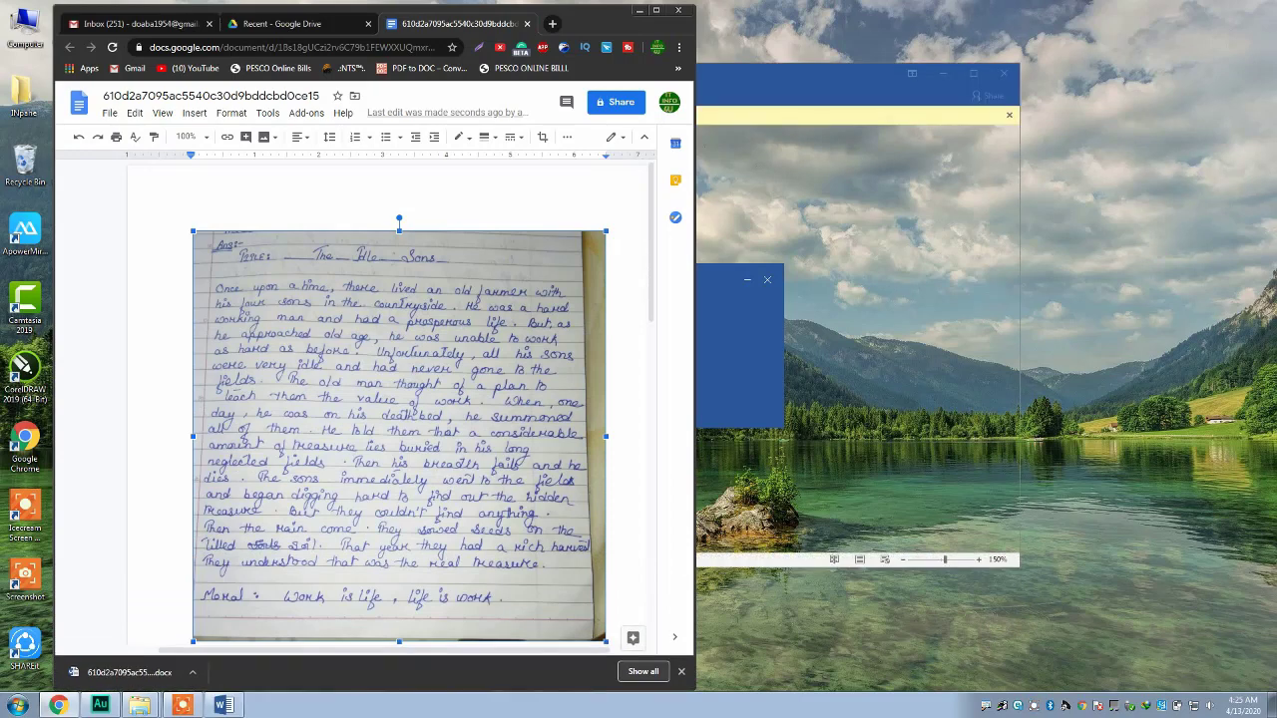
pyautogui.click(801, 166)
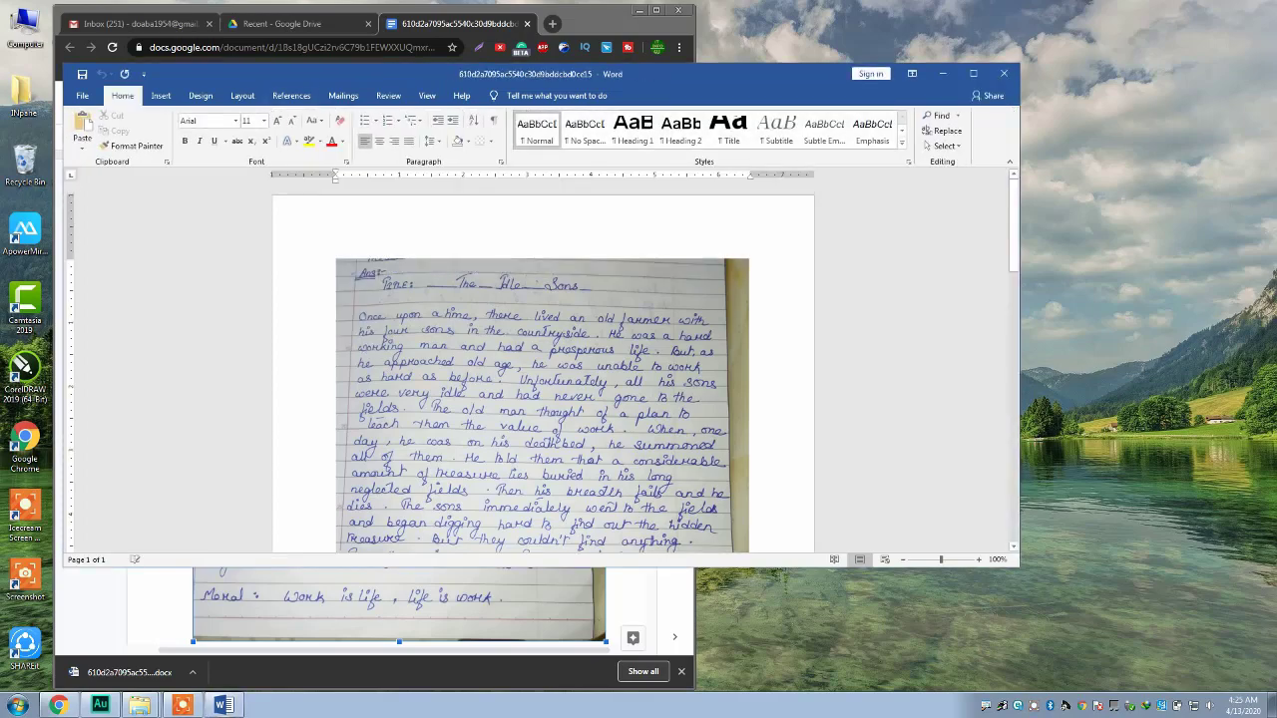
pyautogui.moveTo(344, 73); pyautogui.dragTo(1004, 165)
# Delete the image of the handwritten page from the Word document, keeping only the converted text
pyautogui.scroll(-2, 967, 397)
pyautogui.scroll(-5, 967, 397)
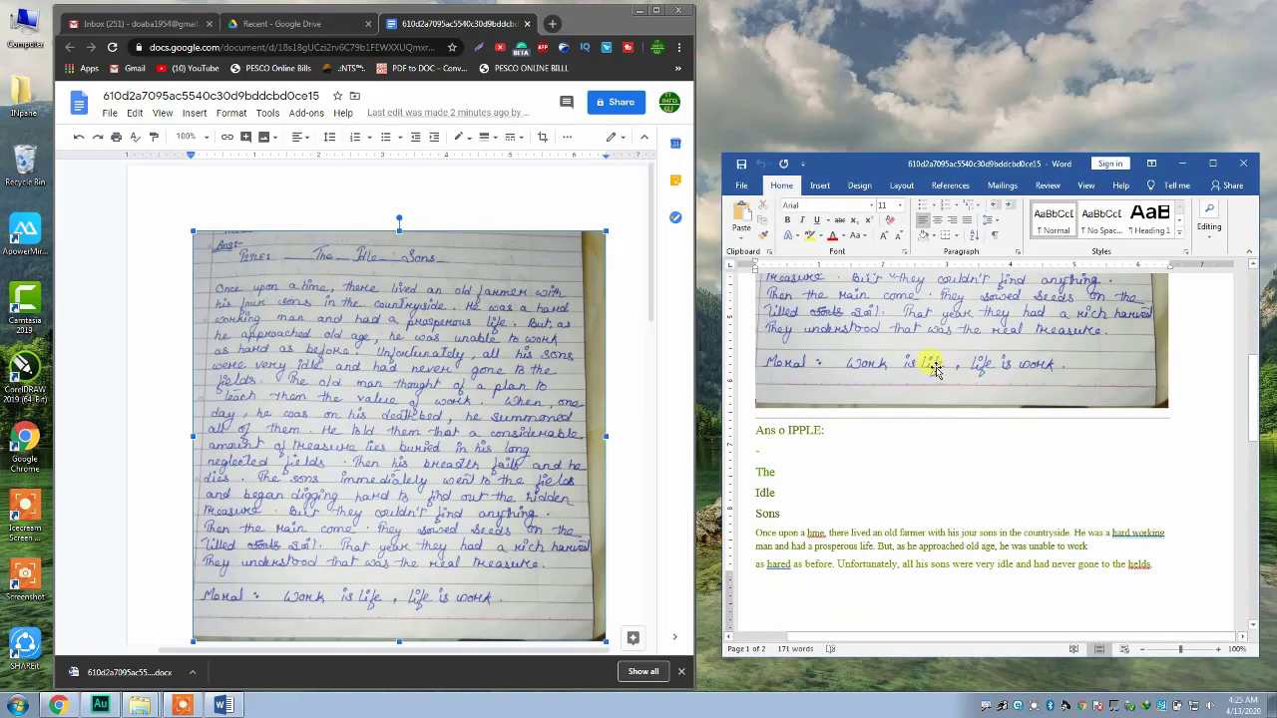
pyautogui.click(934, 369)
pyautogui.scroll(4, 934, 369)
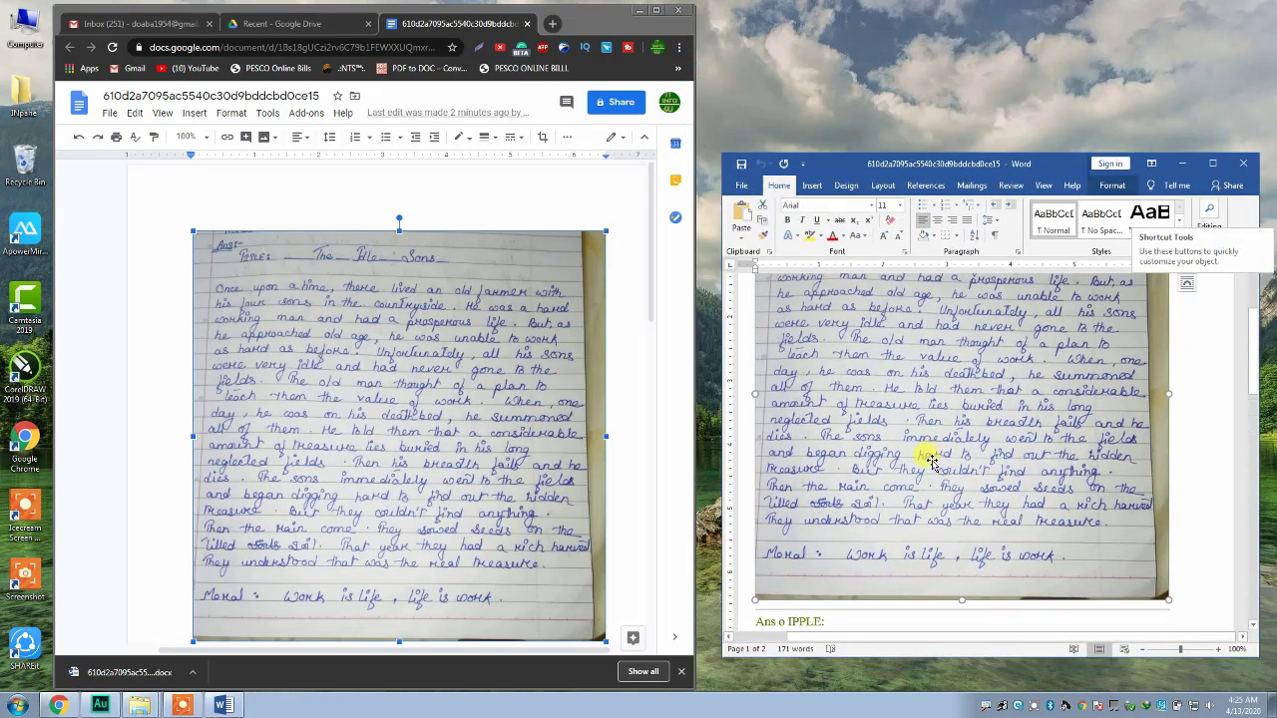
pyautogui.press('Delete')
pyautogui.scroll(3, 897, 419)
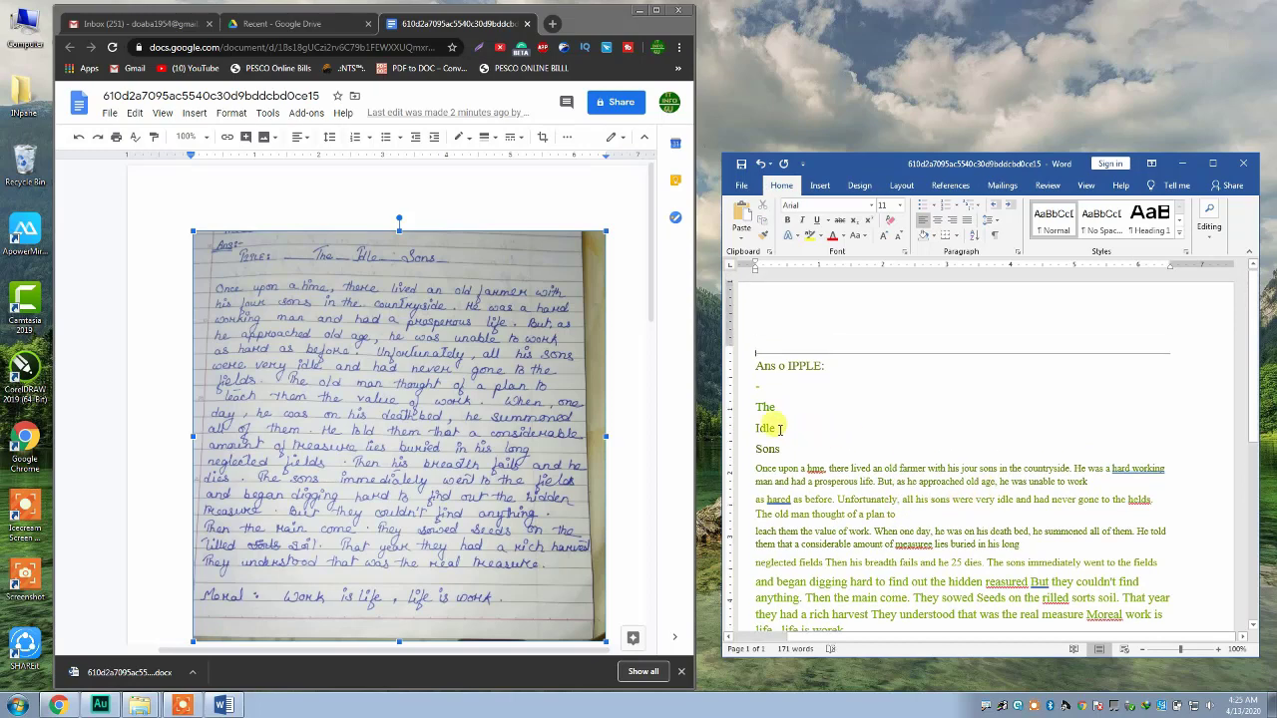
# Clear all formatting from the entire converted text, from "Ans o IPPLE:" to the closing moral line
pyautogui.click(778, 361)
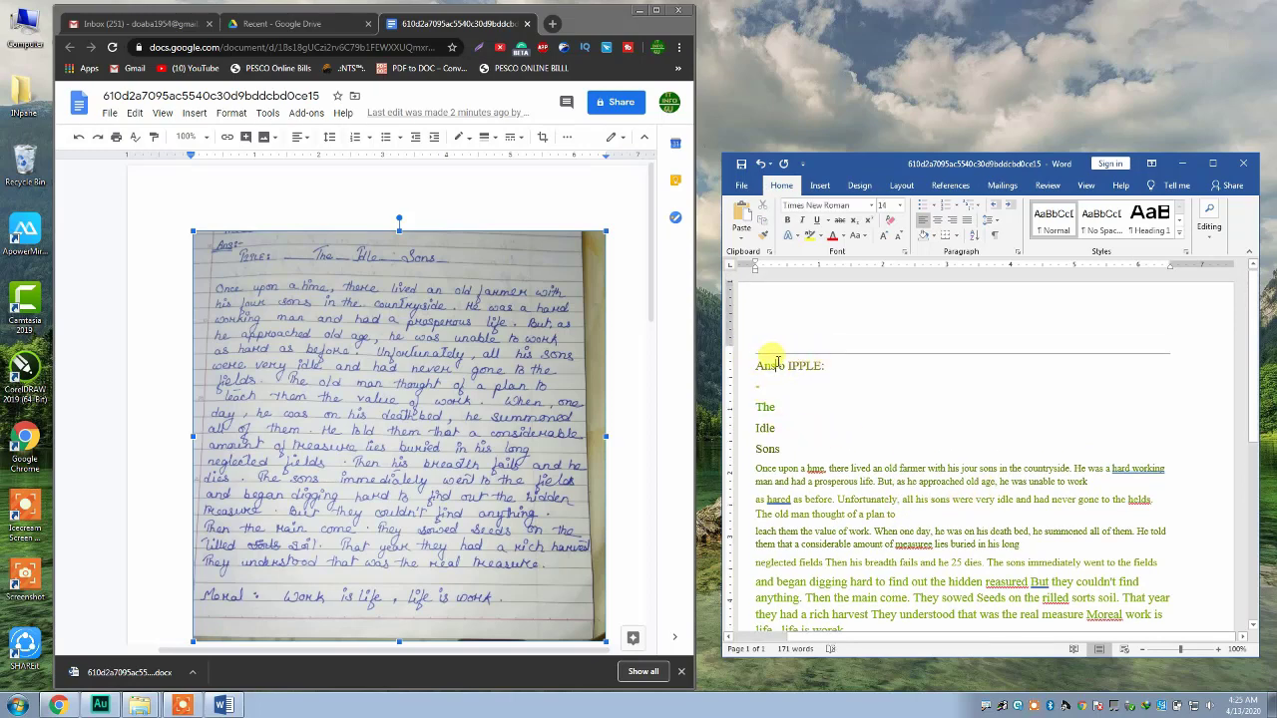
pyautogui.click(759, 365)
pyautogui.moveTo(760, 365); pyautogui.dragTo(1012, 592)
pyautogui.press('Delete')
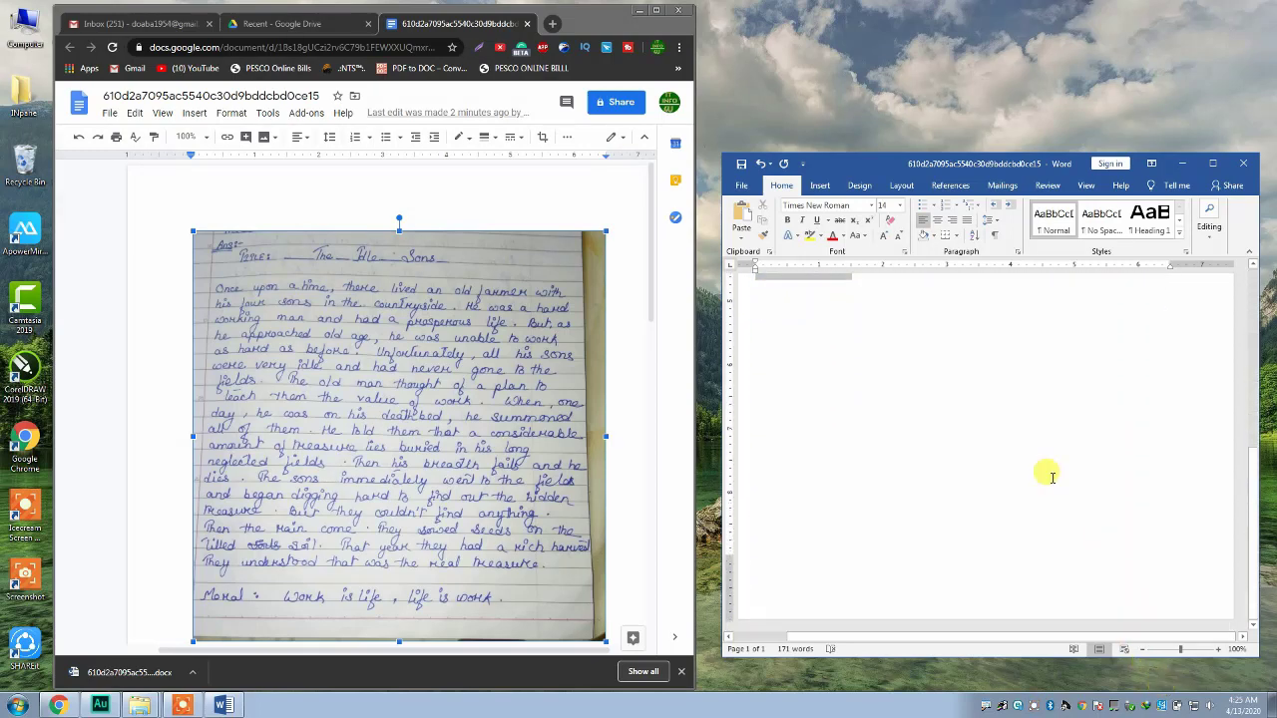
pyautogui.hotkey('ctrl', 'z')
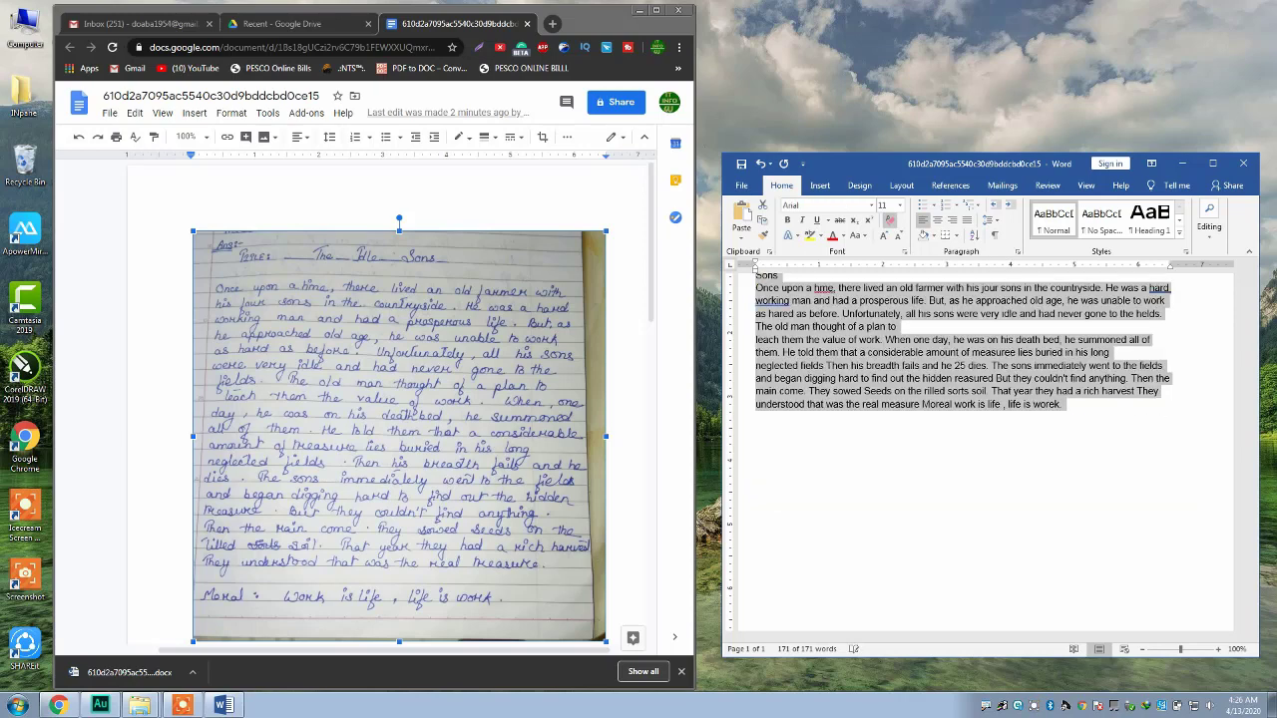
pyautogui.click(890, 219)
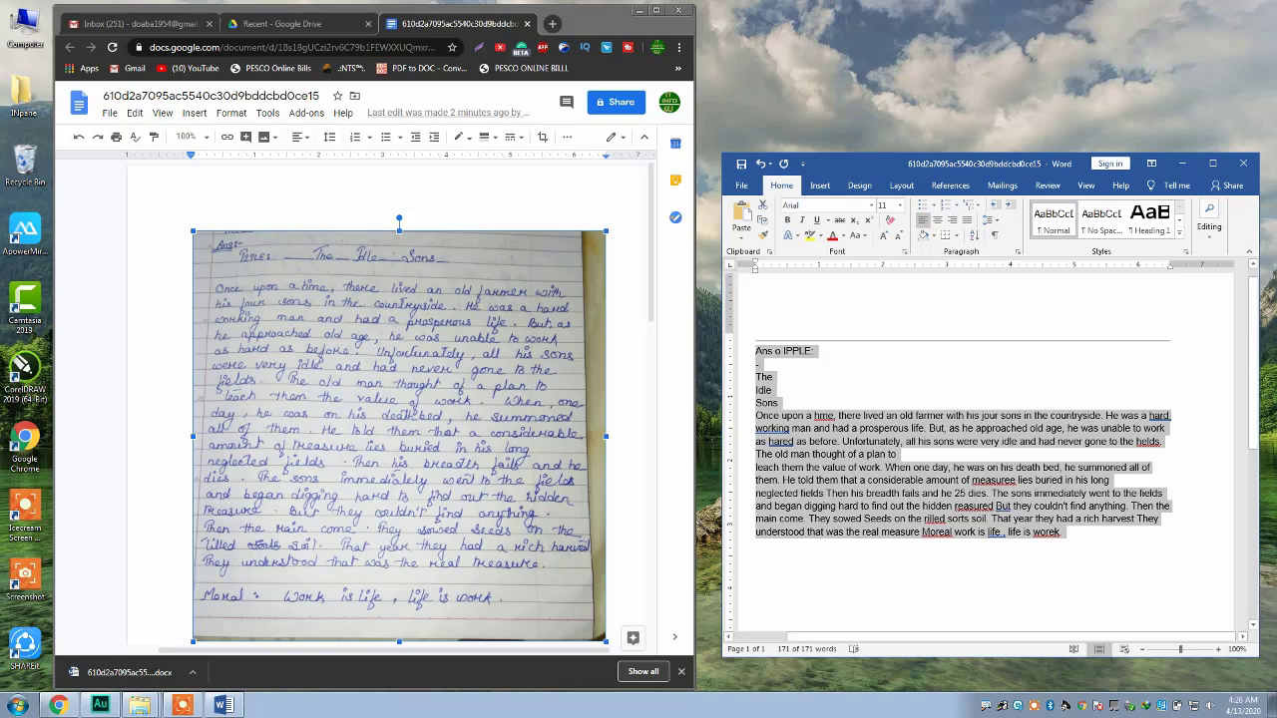
pyautogui.click(894, 441)
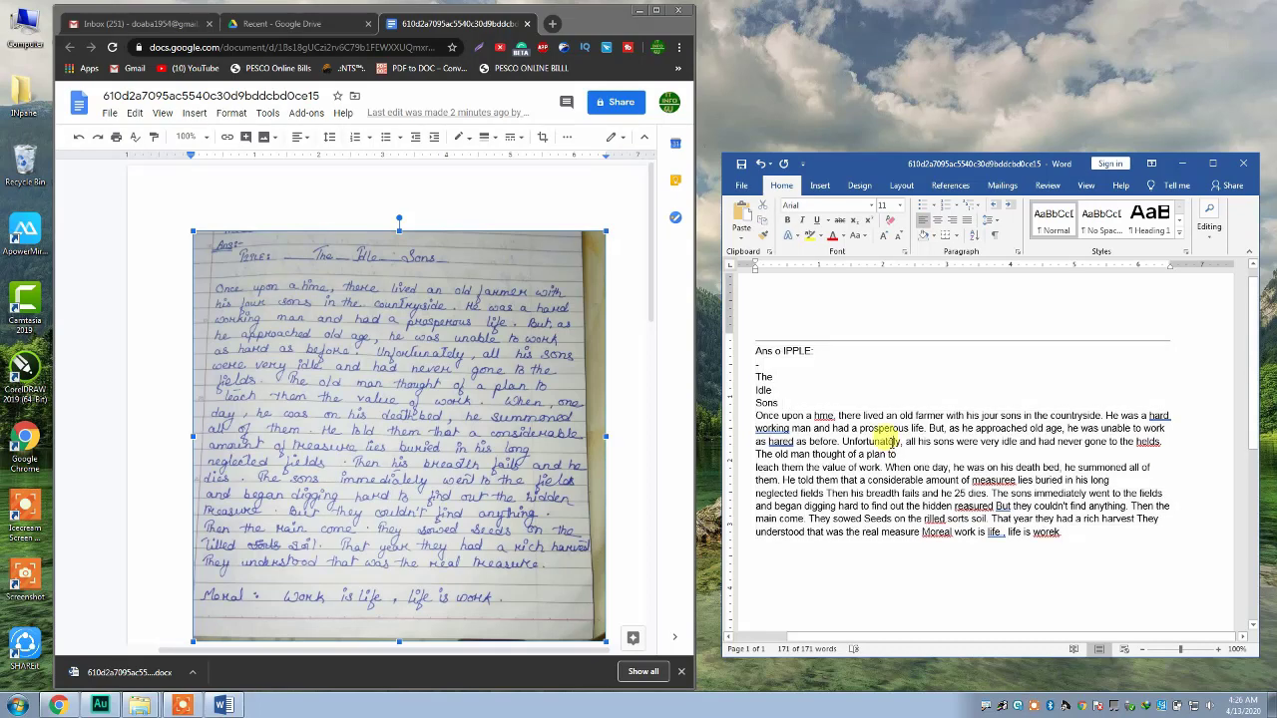
# Check the spelling suggestions for the misspelled word after "Once upon a" without applying any of them
pyautogui.doubleClick(828, 415)
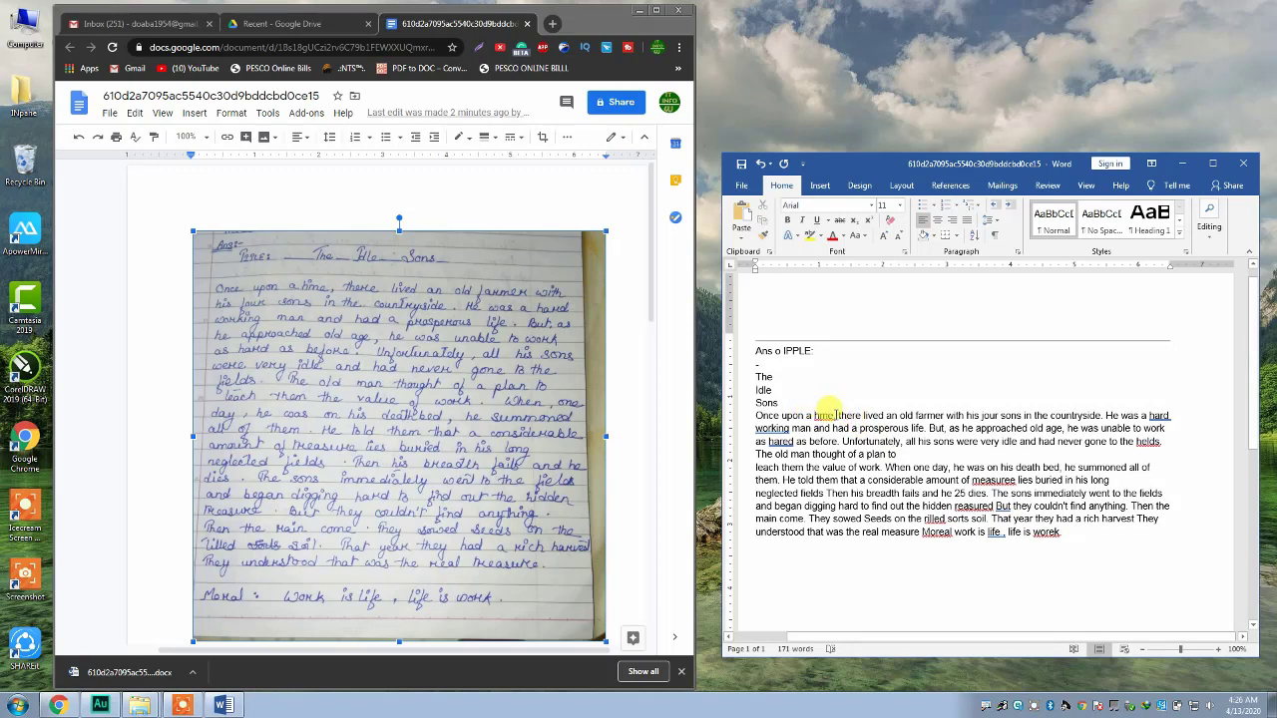
pyautogui.moveTo(836, 415); pyautogui.dragTo(820, 415)
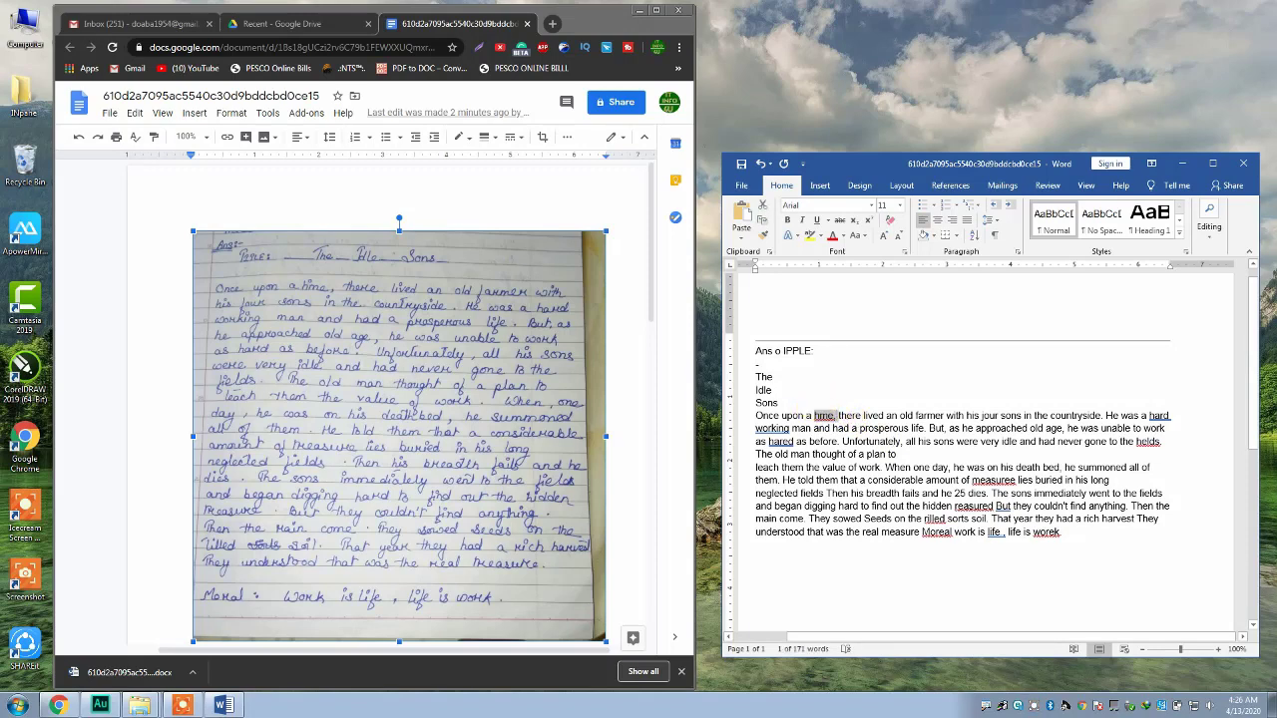
pyautogui.rightClick(820, 415)
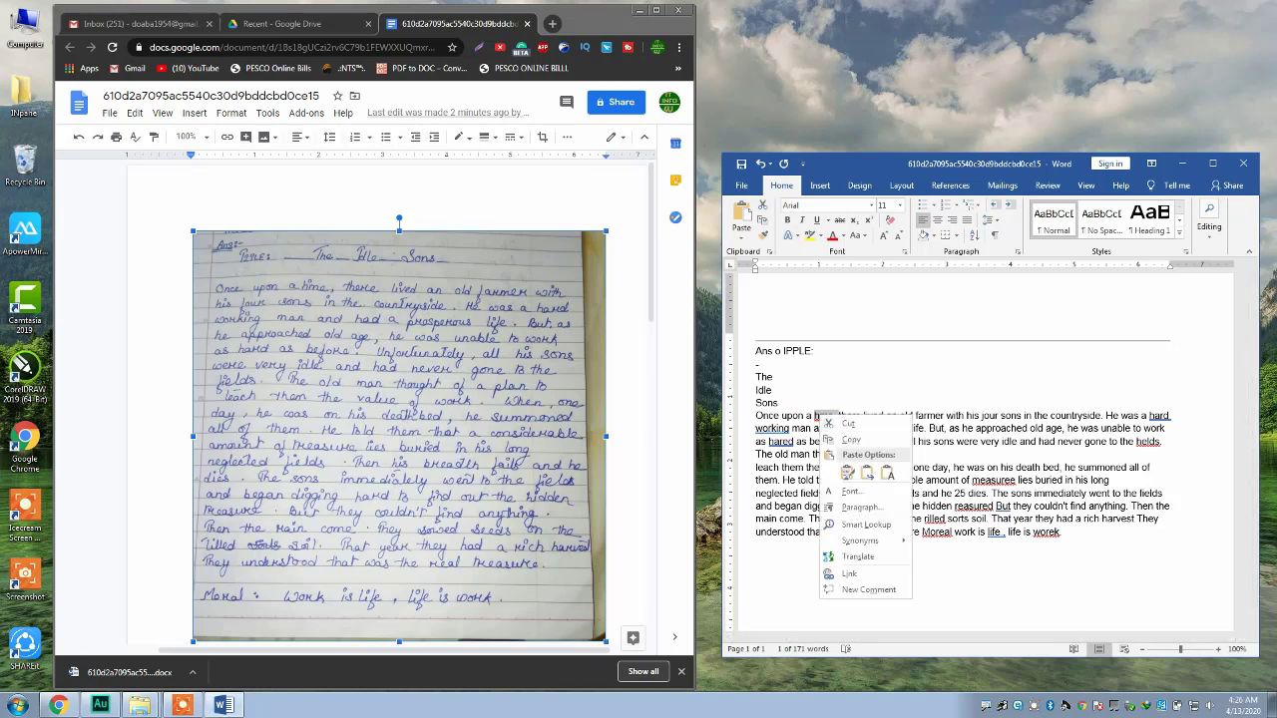
pyautogui.click(838, 427)
pyautogui.rightClick(834, 419)
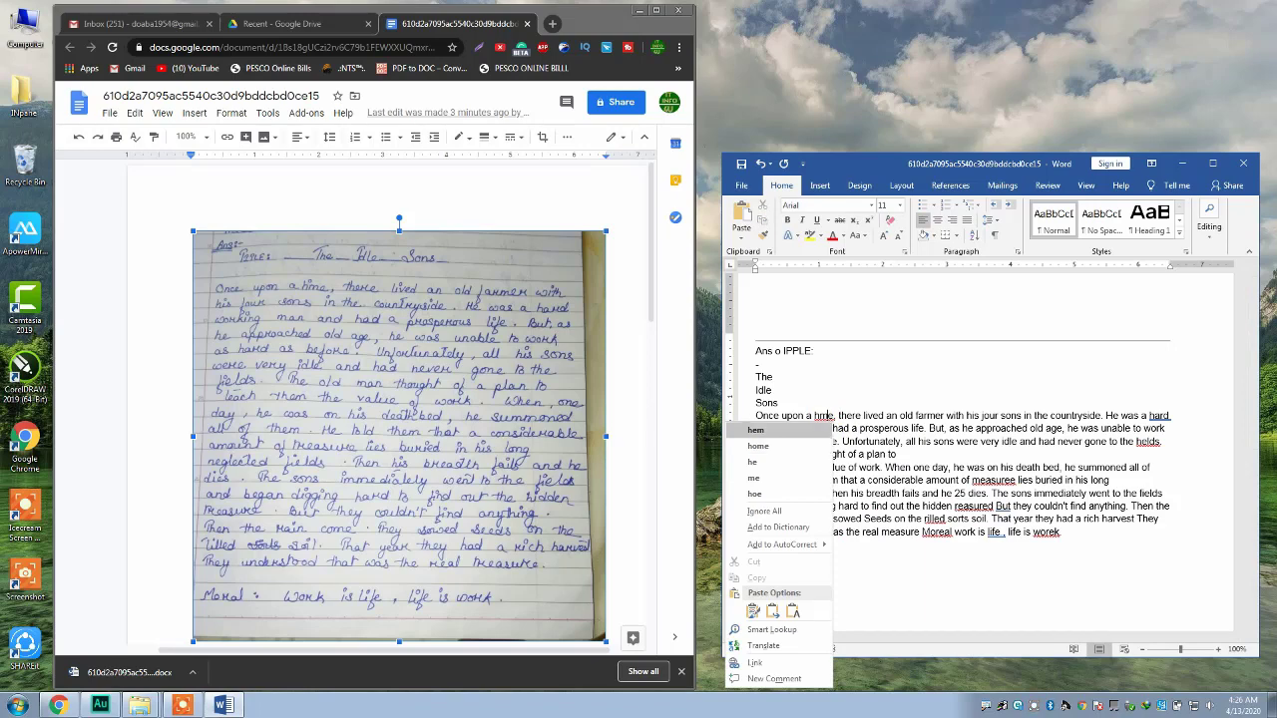
pyautogui.click(880, 432)
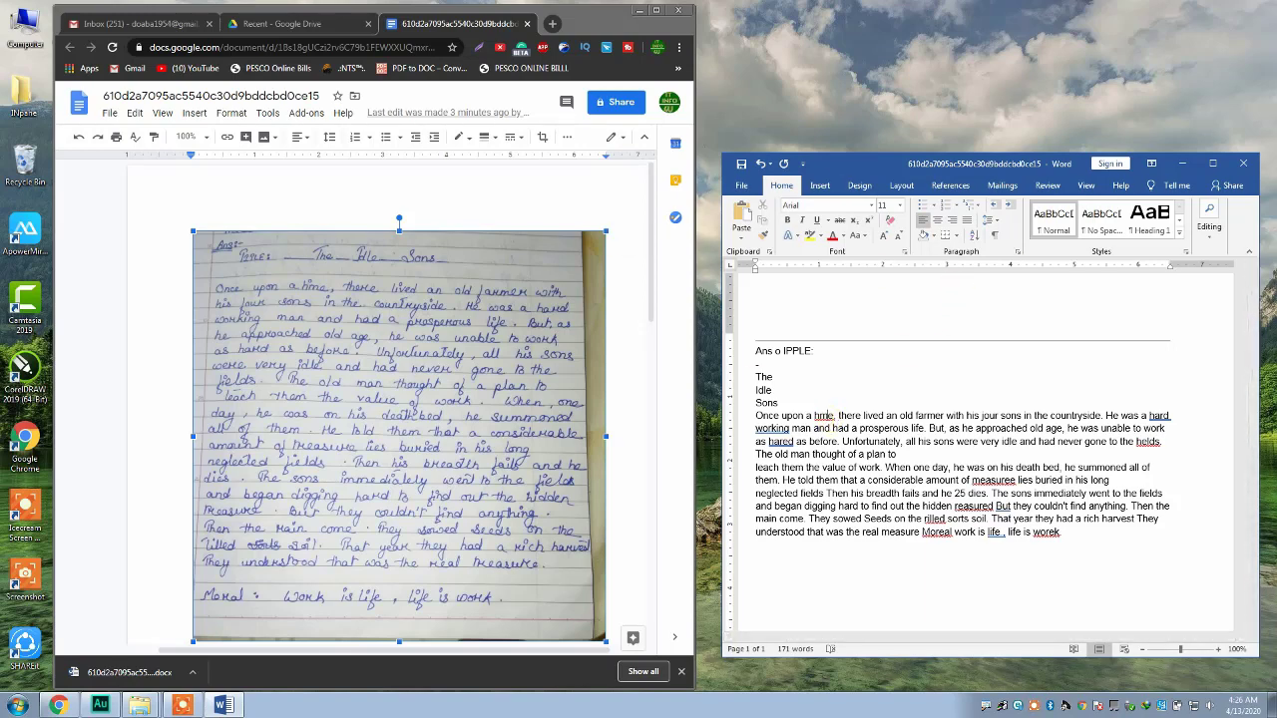
# Maximize the browser and return to the recent Drive files by closing the converted document and the Urdu handwriting search
pyautogui.click(657, 10)
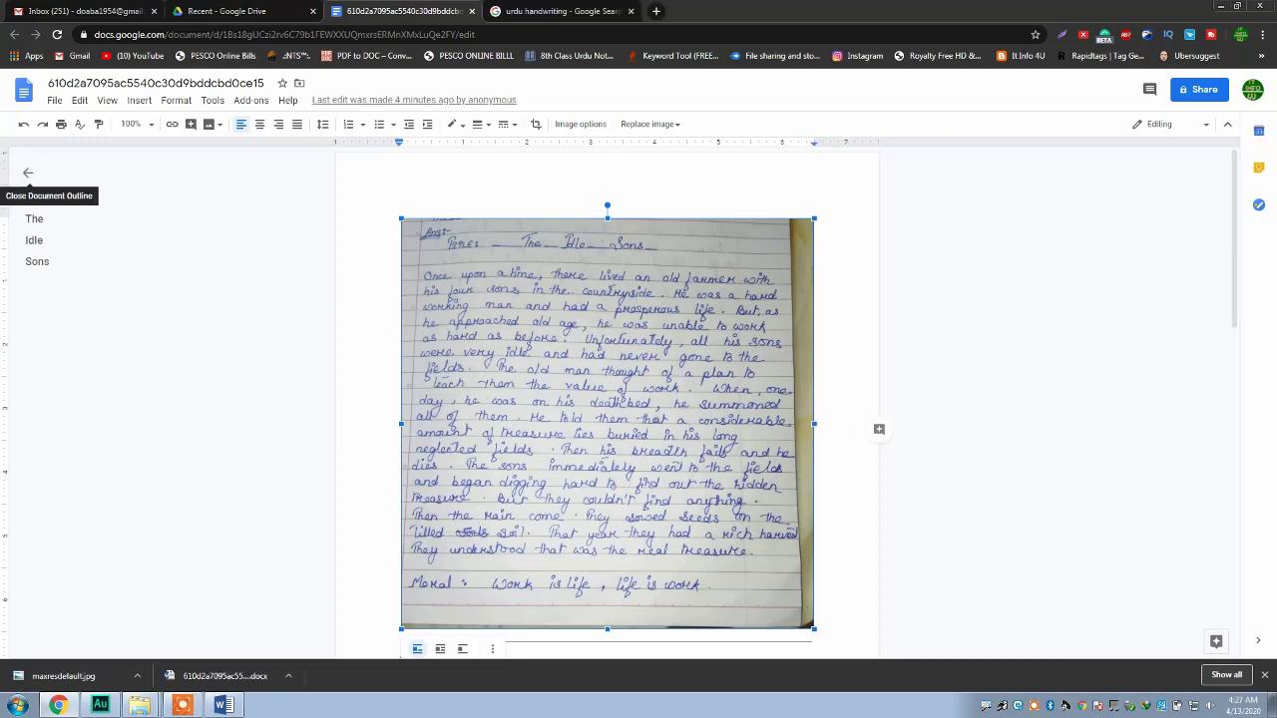
pyautogui.click(28, 172)
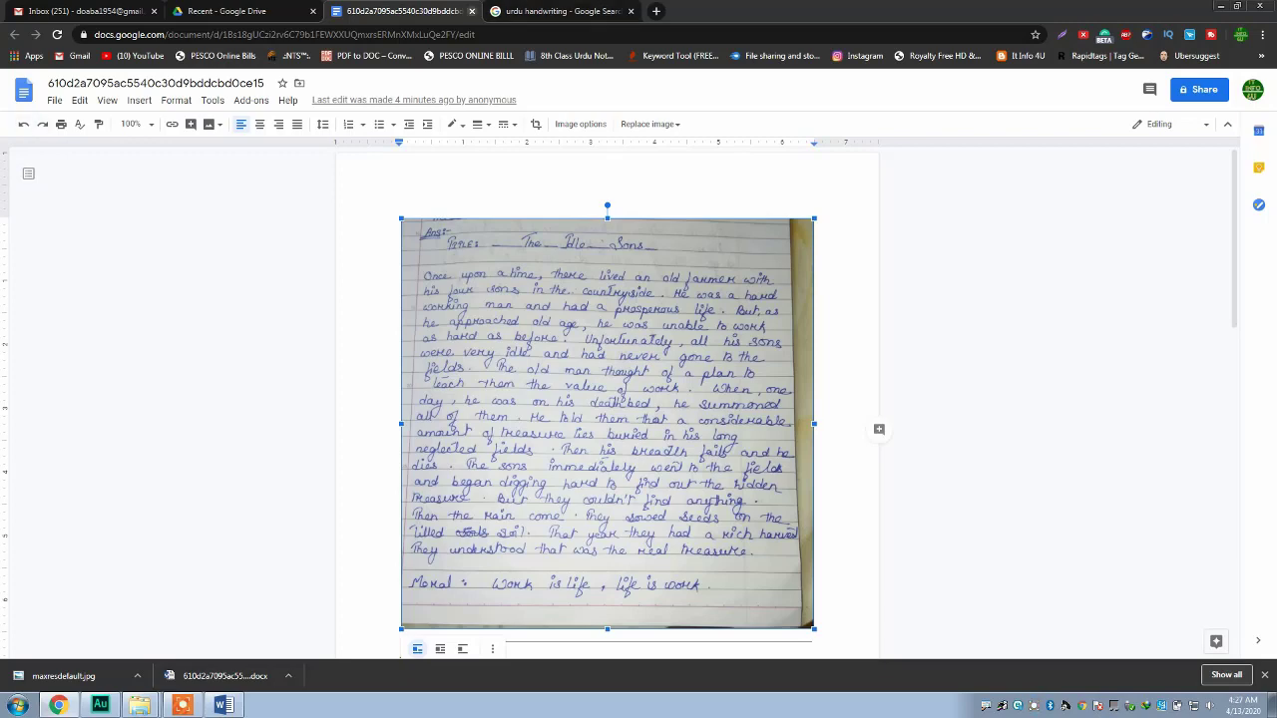
pyautogui.click(472, 11)
pyautogui.click(472, 11)
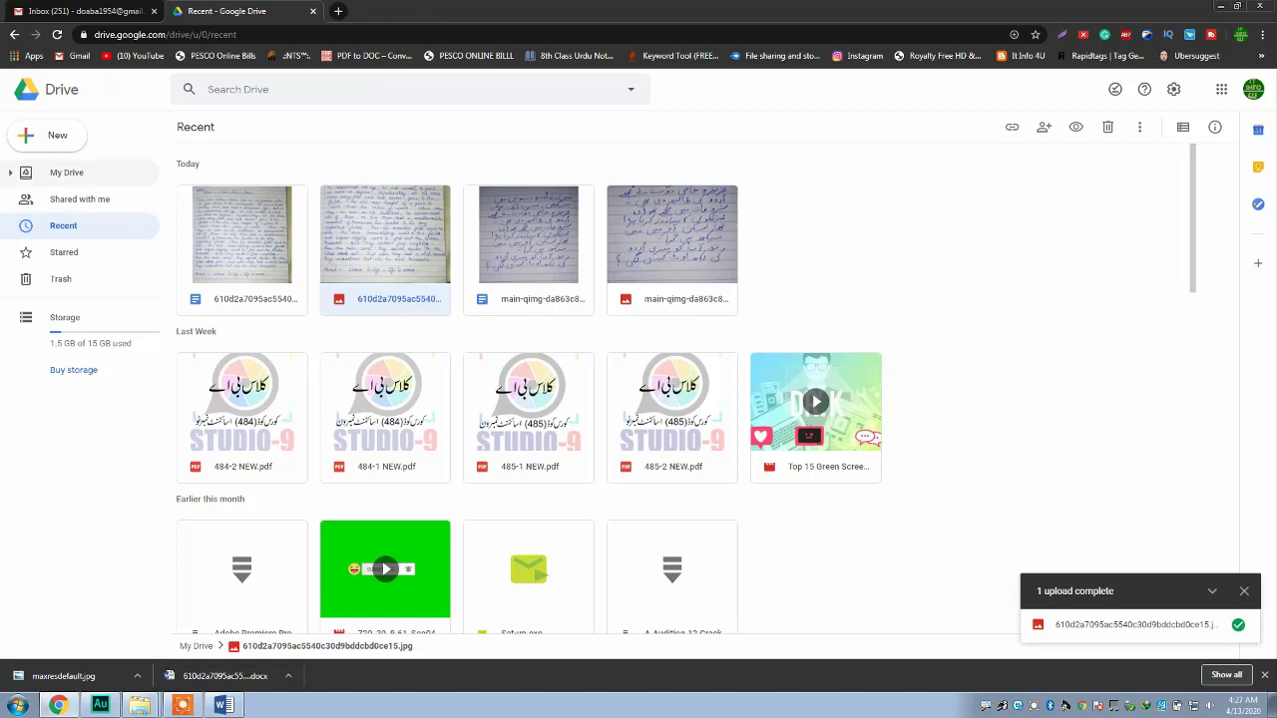
# Upload the image maxresdefault from the Desktop to Google Drive
pyautogui.click(50, 136)
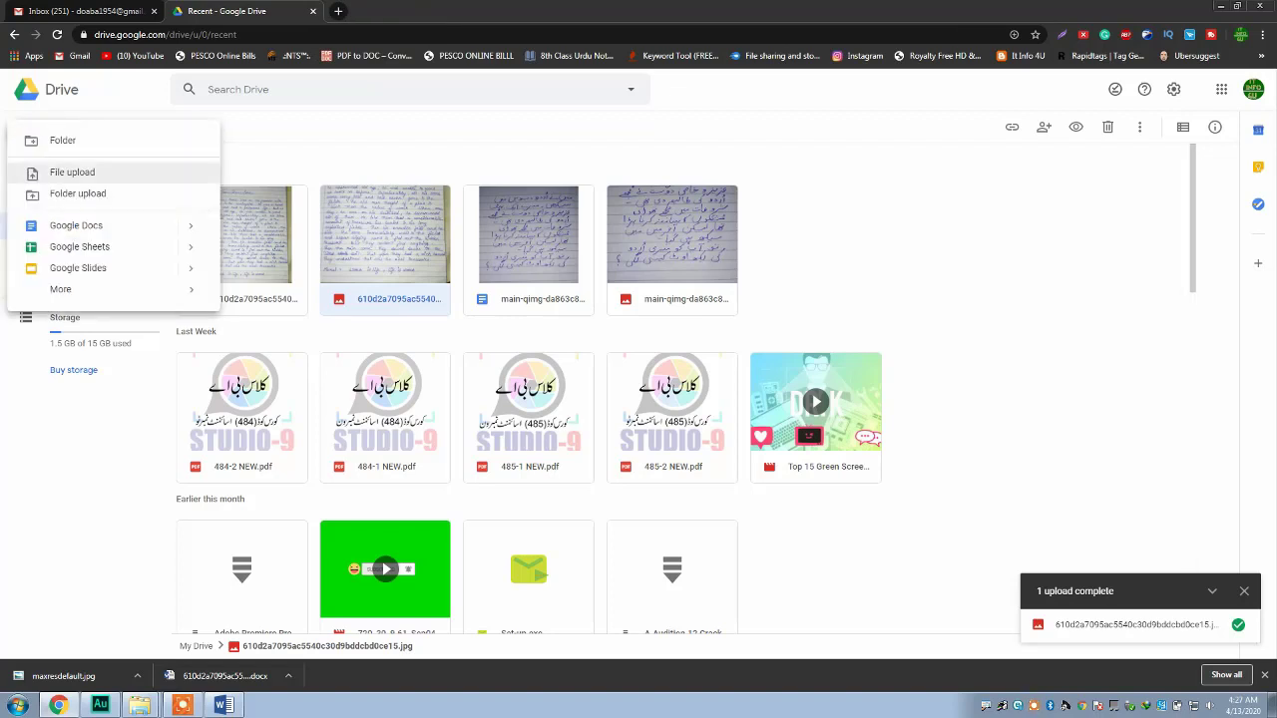
pyautogui.click(72, 172)
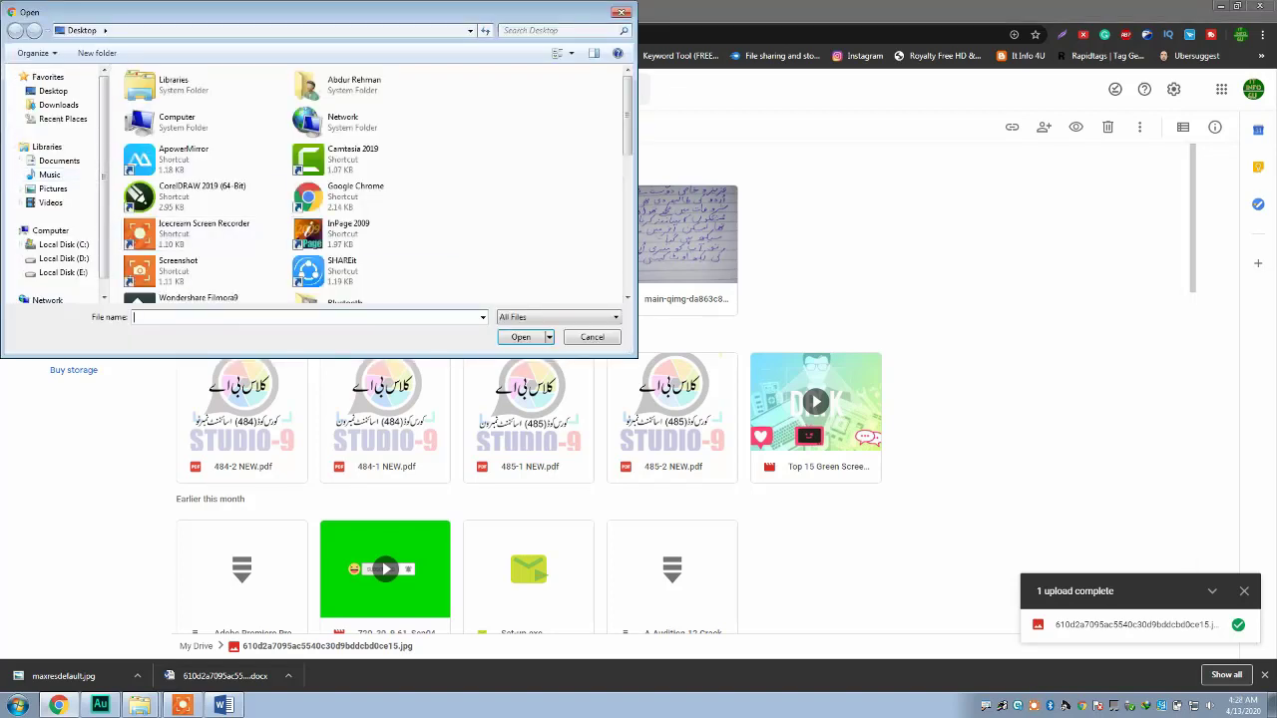
pyautogui.scroll(-5, 498, 150)
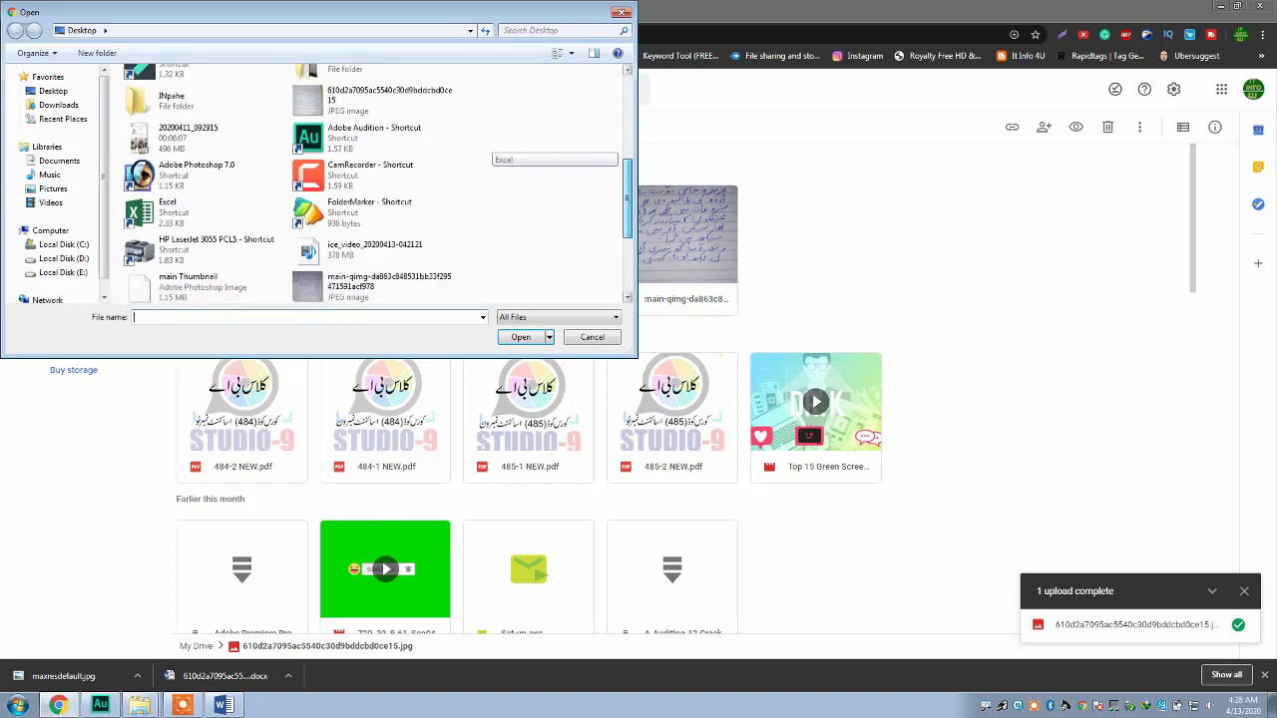
pyautogui.scroll(-5, 498, 150)
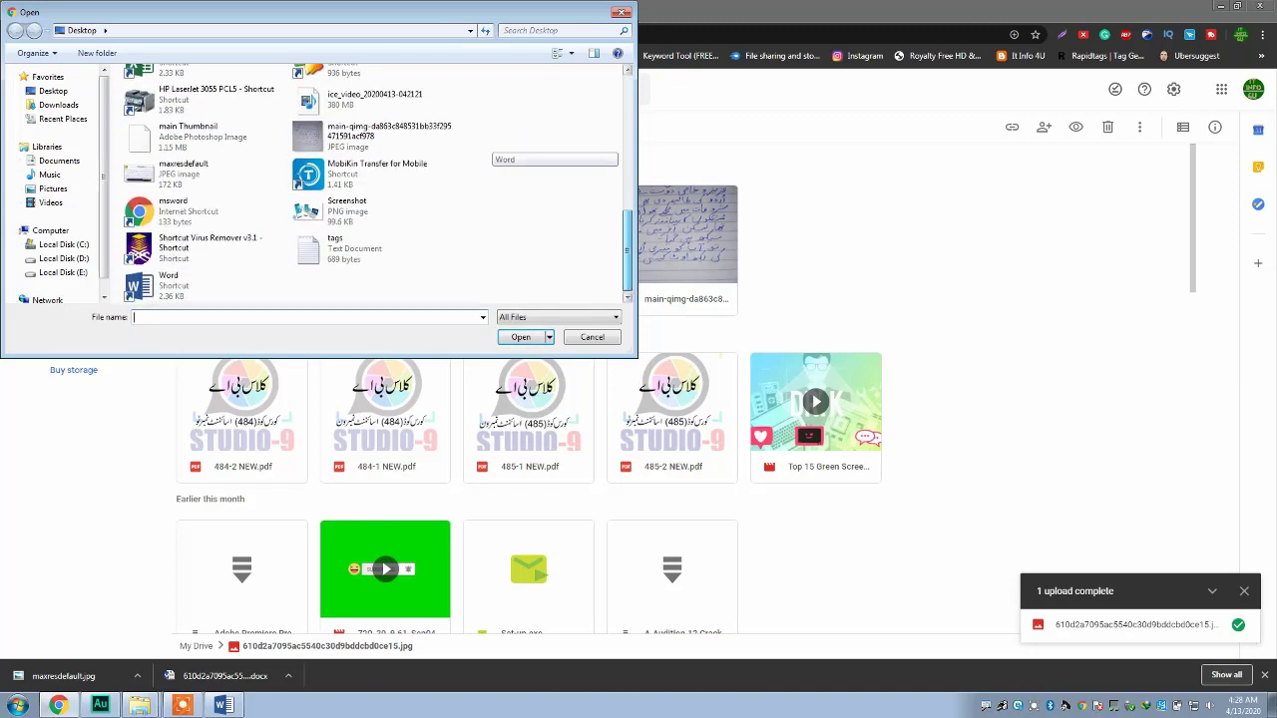
pyautogui.scroll(5, 498, 149)
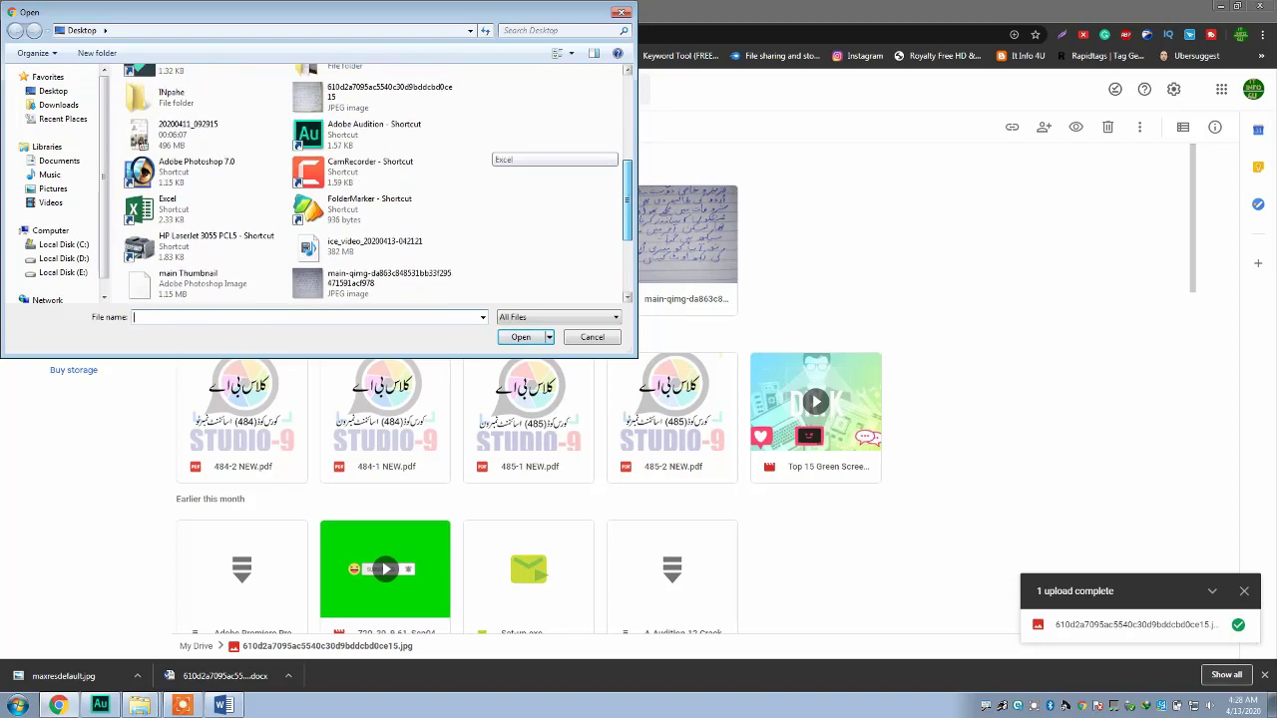
pyautogui.scroll(5, 499, 149)
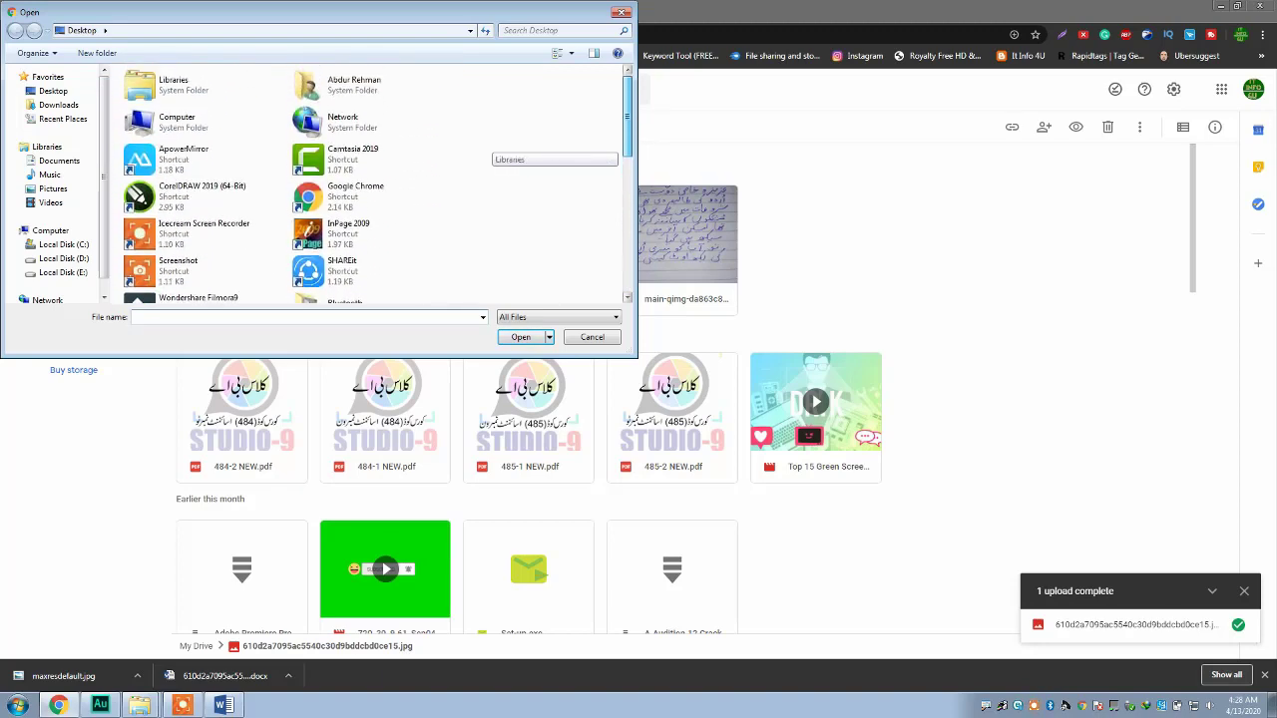
pyautogui.scroll(-8, 499, 150)
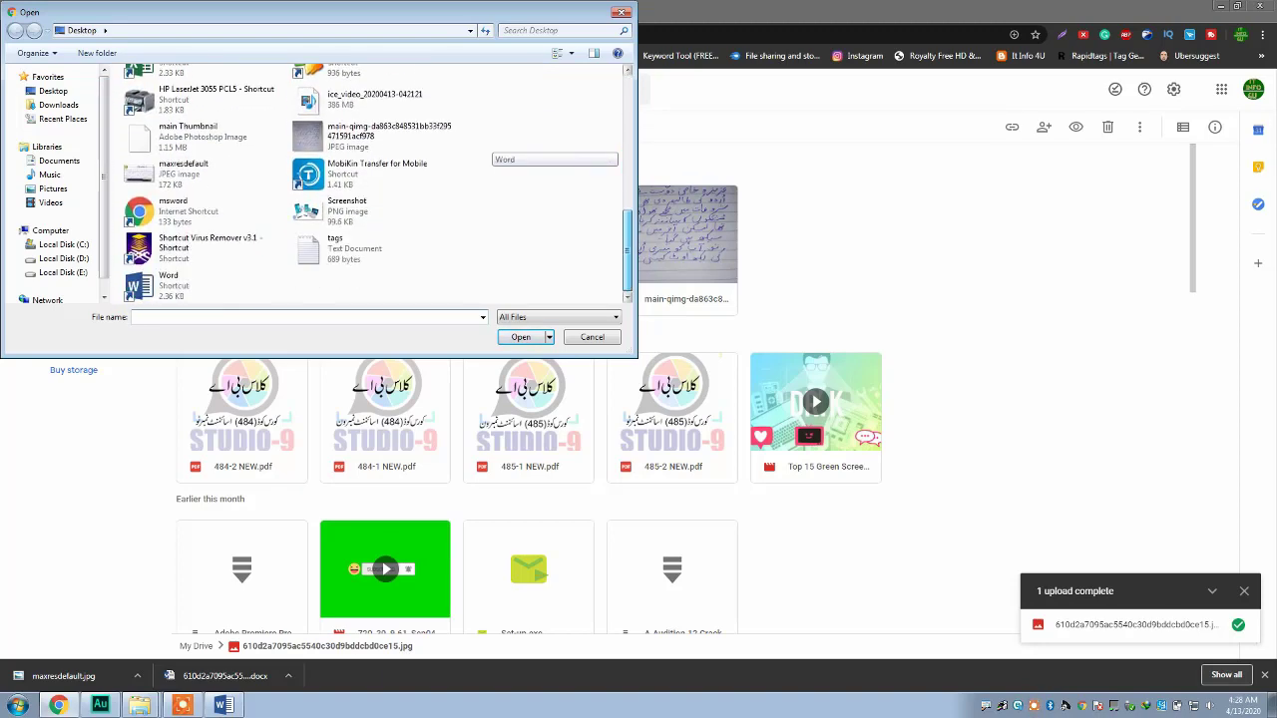
pyautogui.click(183, 169)
pyautogui.click(520, 337)
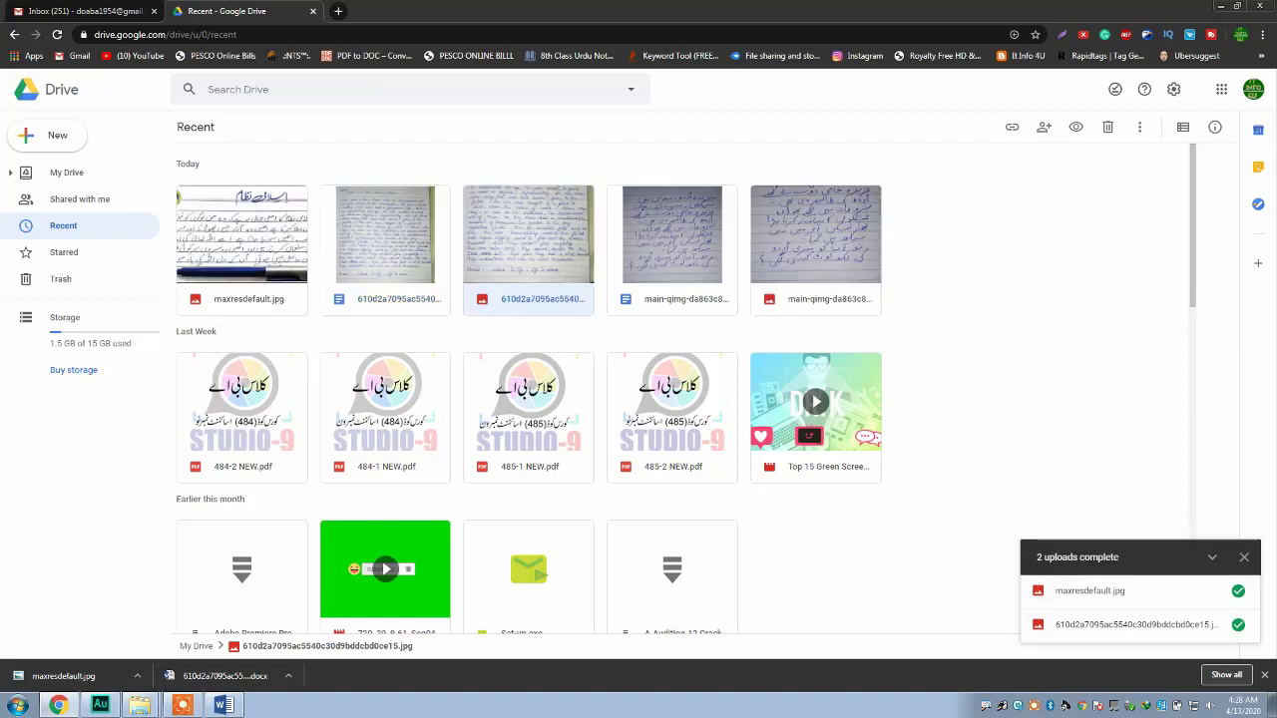
# Open the uploaded image maxresdefault.jpg with Google Docs
pyautogui.rightClick(245, 212)
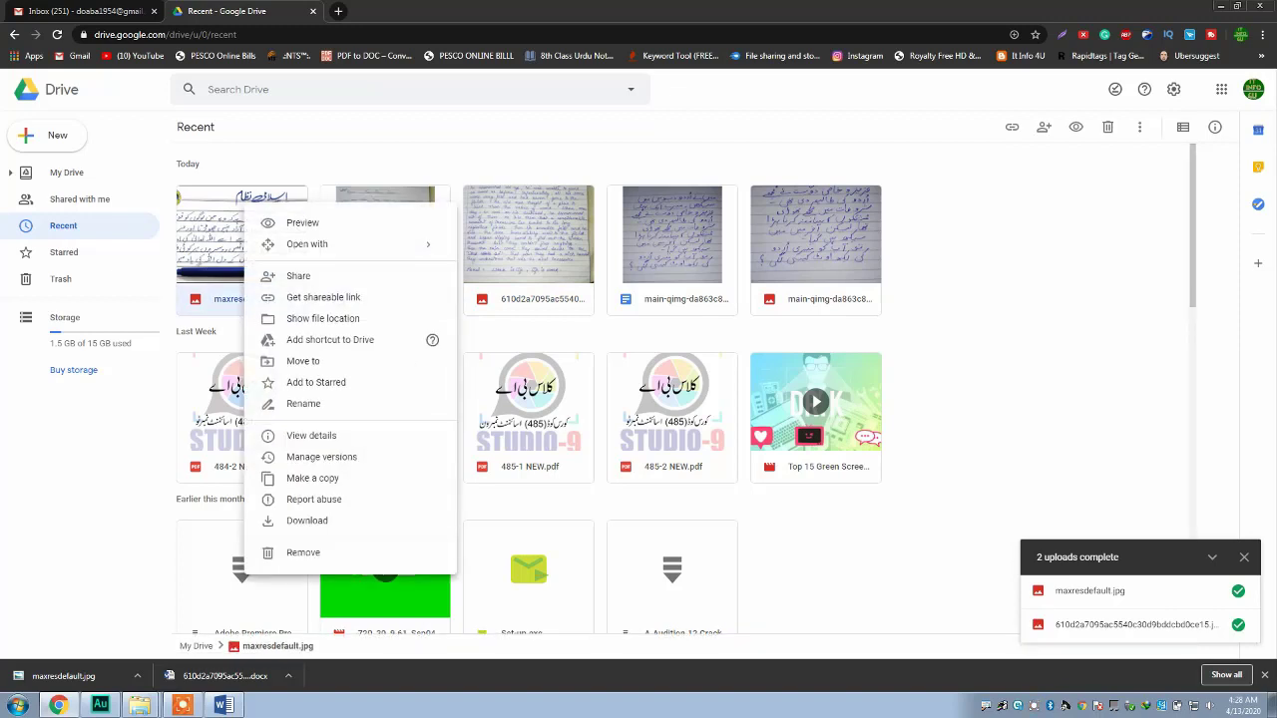
pyautogui.moveTo(329, 245)
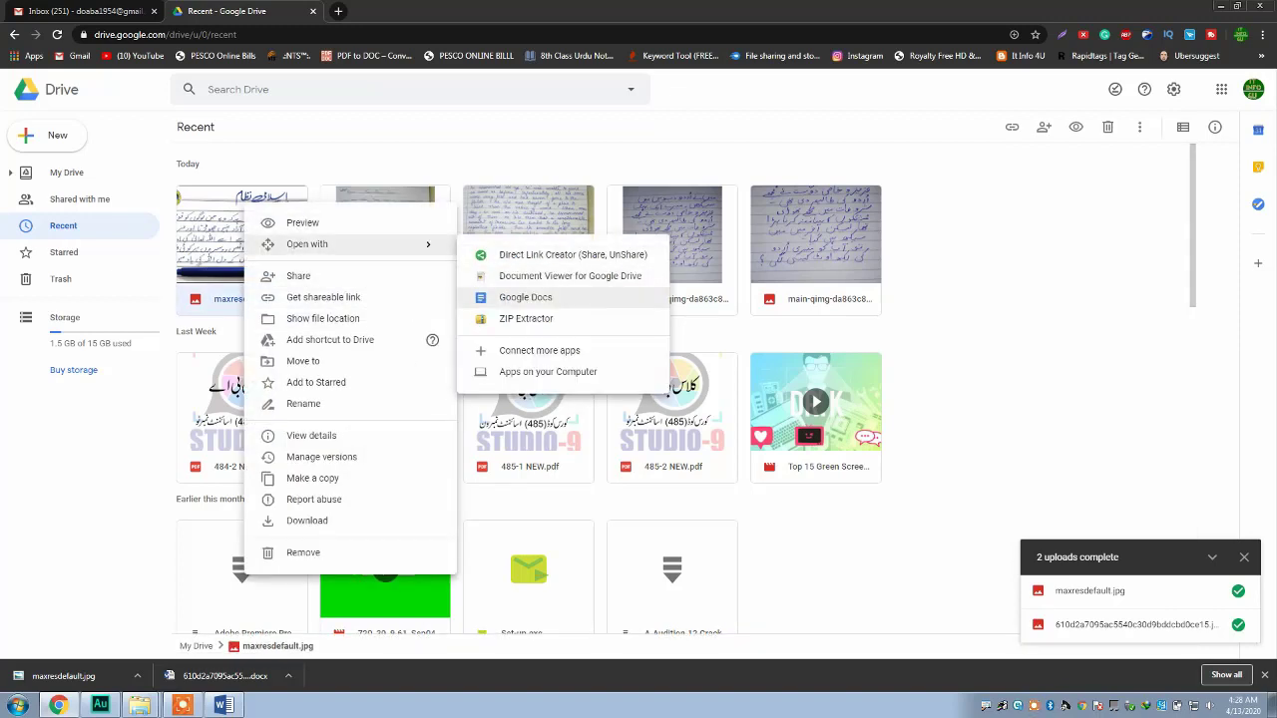
pyautogui.click(526, 297)
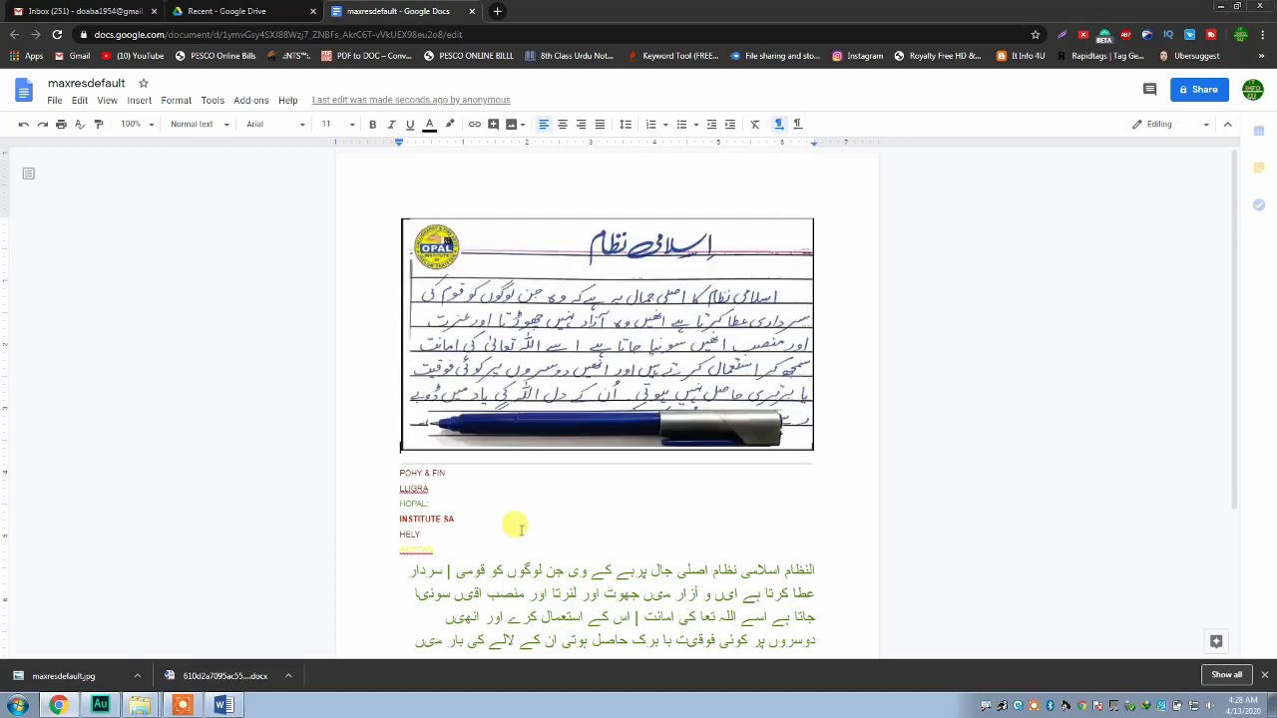
# Review the converted Urdu text below the image and download the maxresdefault document in Microsoft Word (.docx) format
pyautogui.scroll(-2, 590, 399)
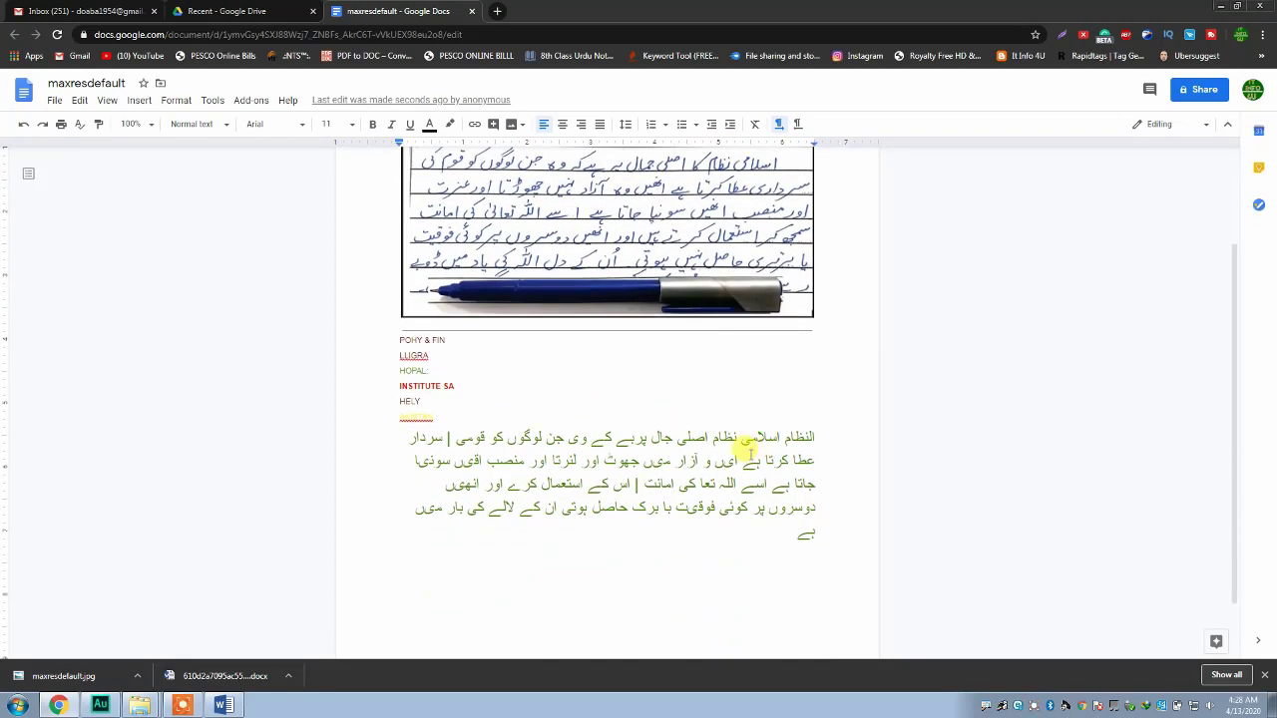
pyautogui.scroll(1, 745, 449)
pyautogui.scroll(-1, 412, 417)
pyautogui.scroll(2, 412, 417)
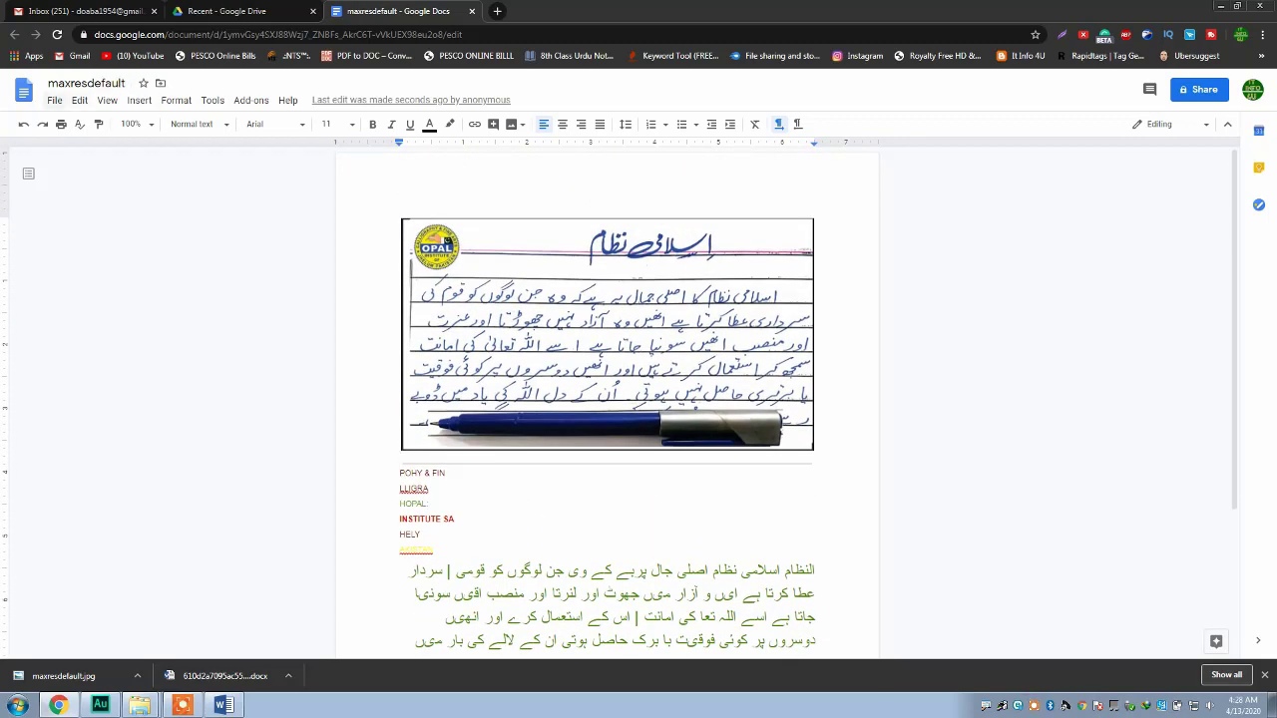
pyautogui.click(55, 101)
pyautogui.moveTo(90, 231)
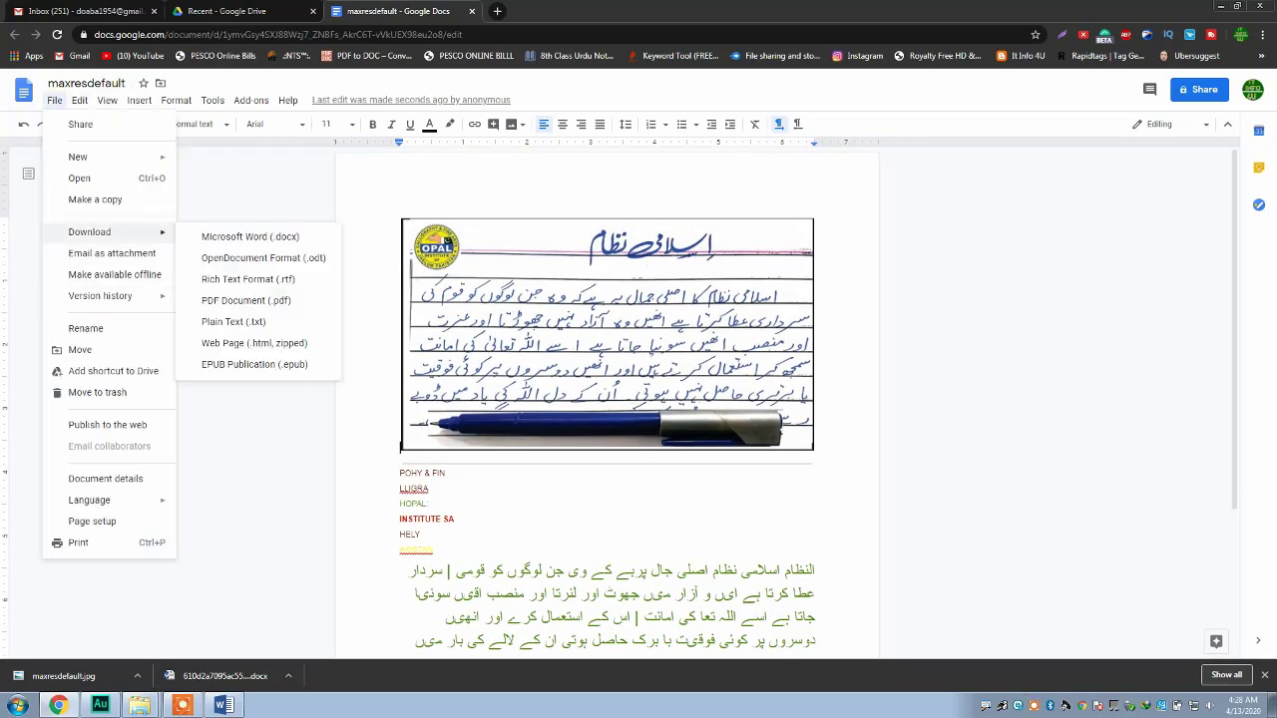
pyautogui.click(250, 237)
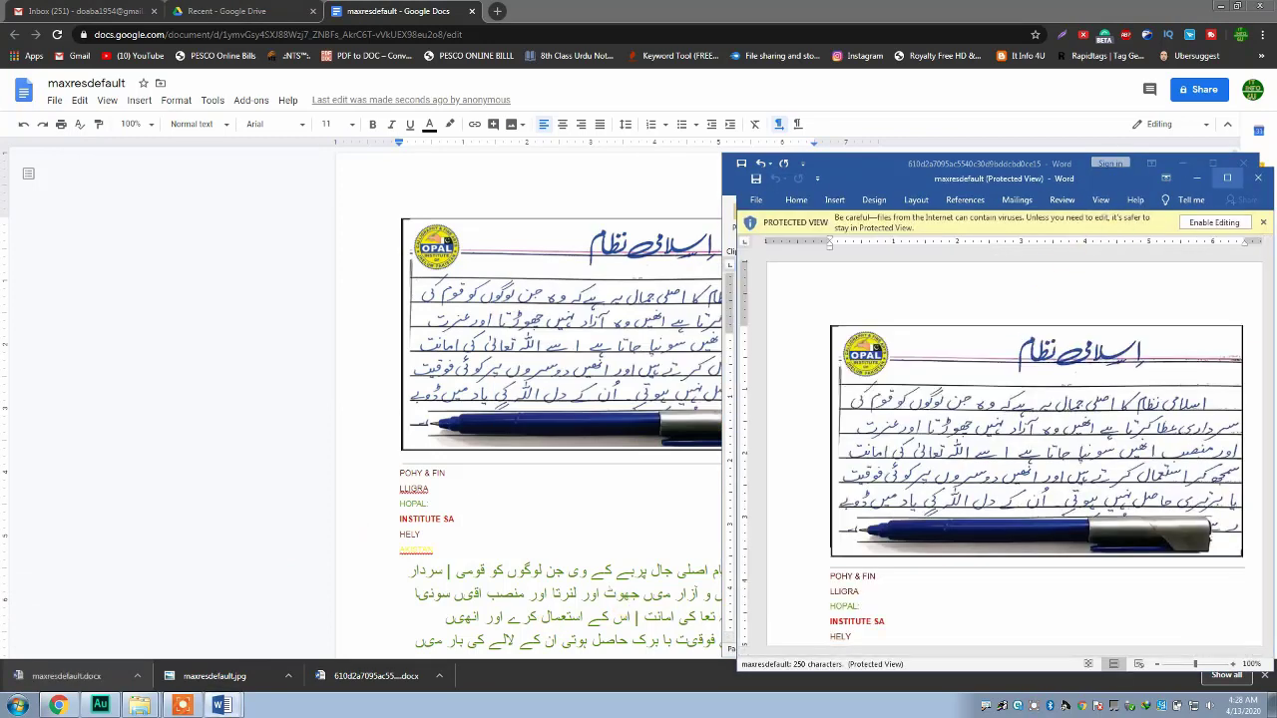
# Maximize the downloaded maxresdefault document in Word and enable editing
pyautogui.click(1227, 178)
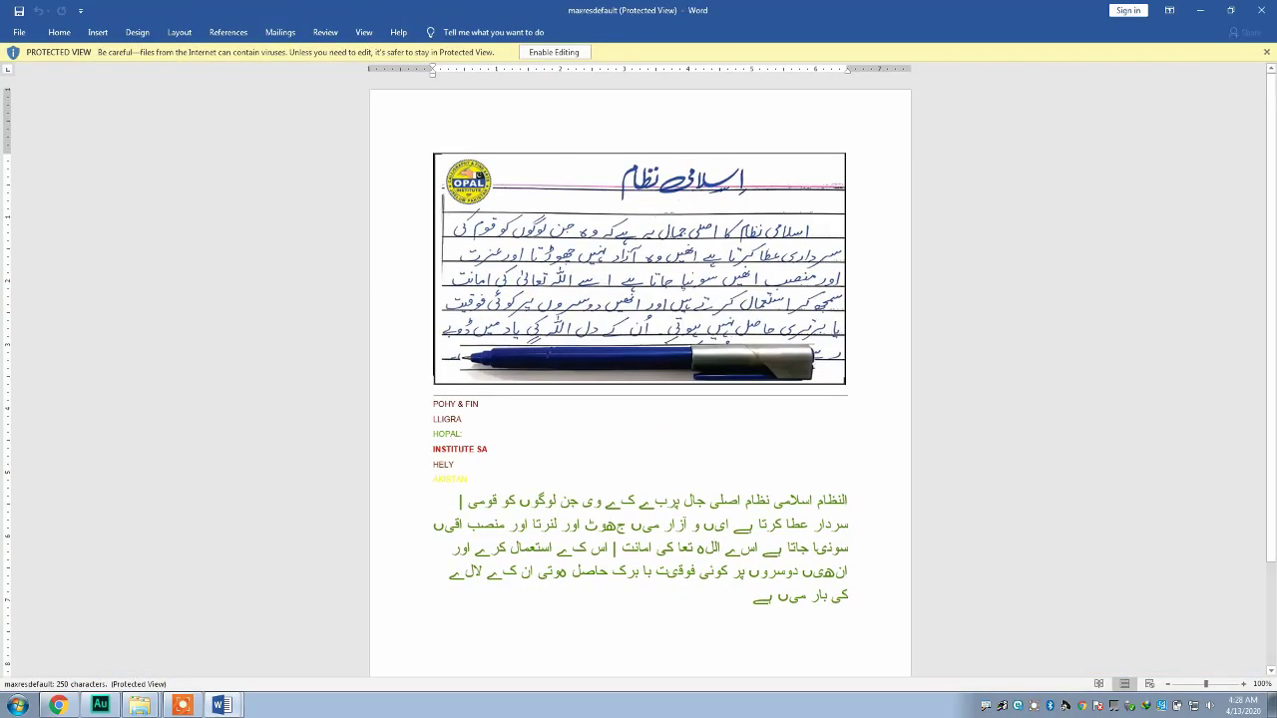
pyautogui.click(553, 52)
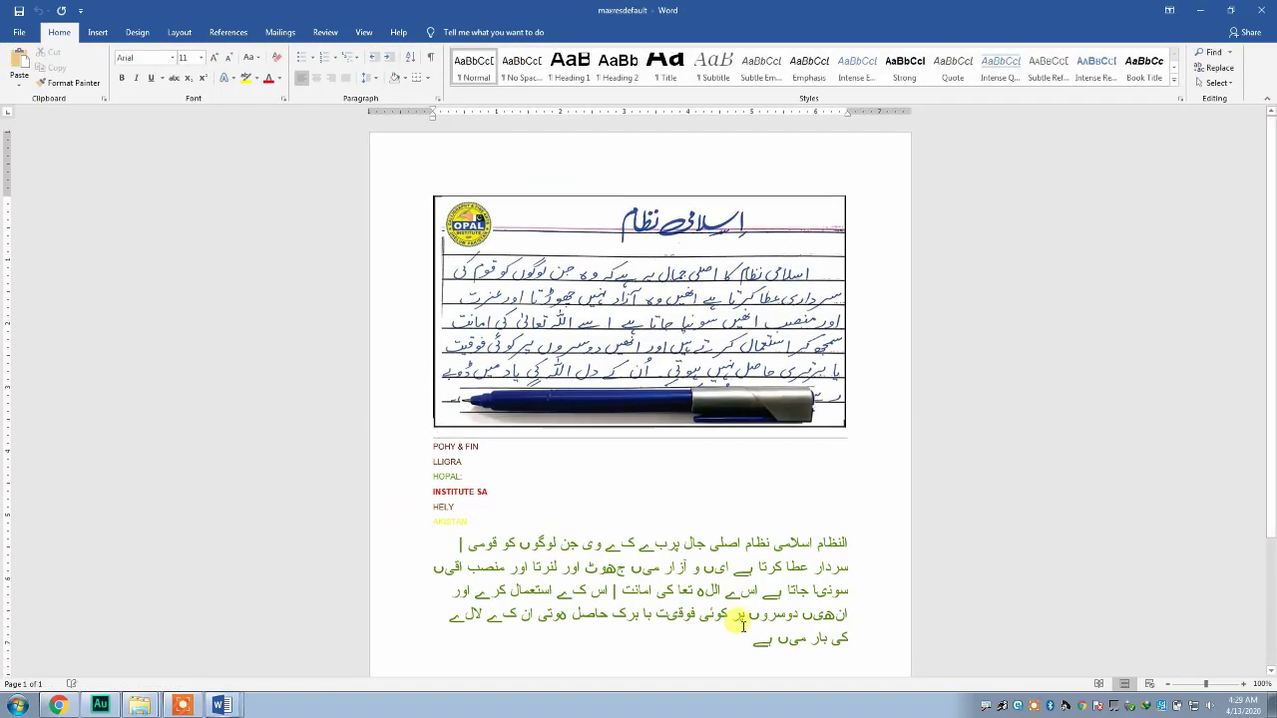